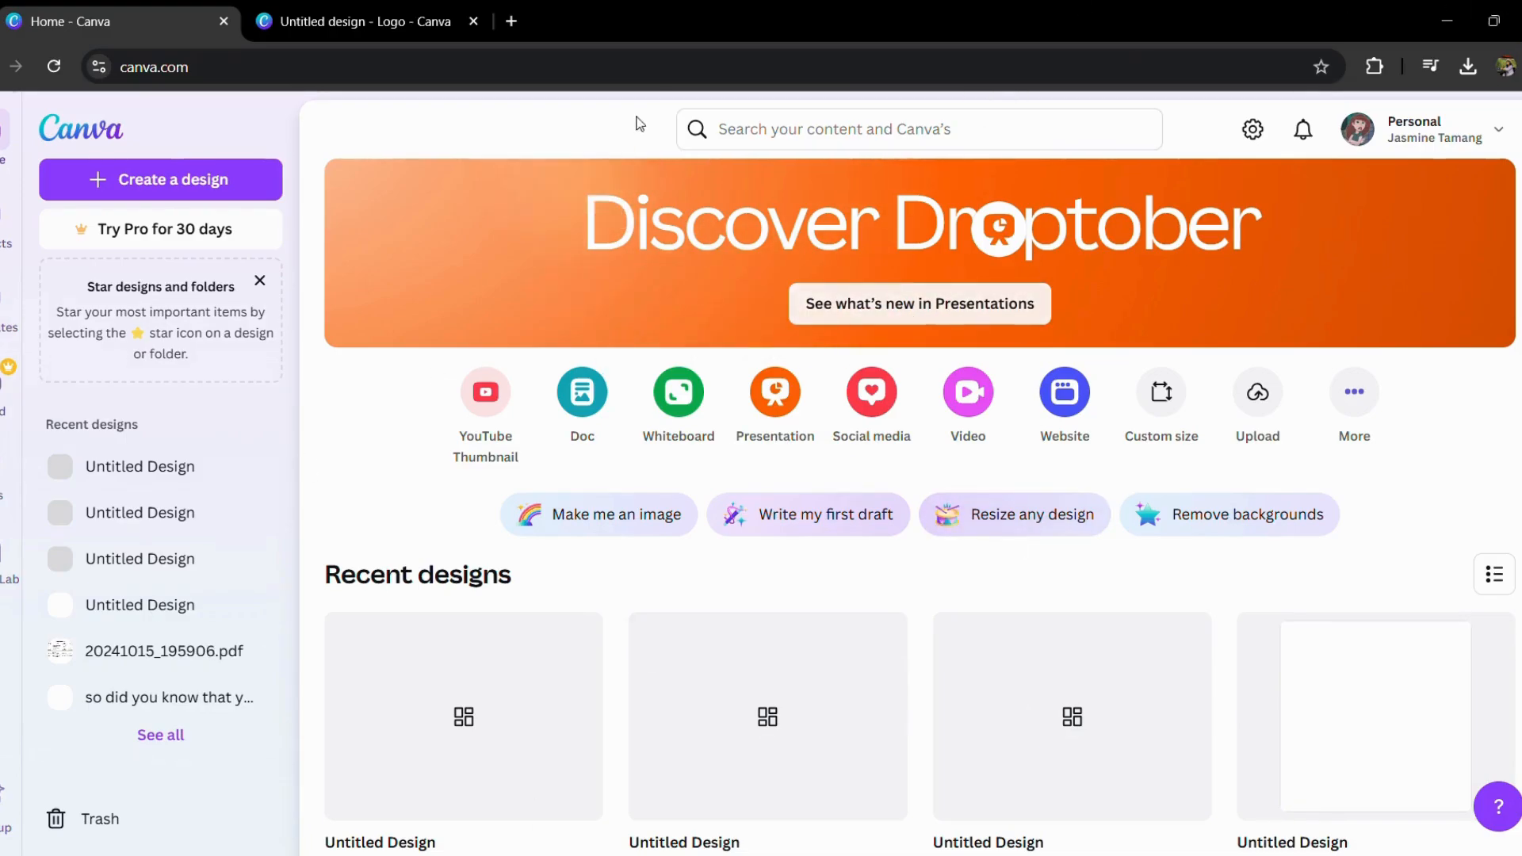
Step: Search for "logo" templates and preview the Blue Waves Surfing Club Logo among the results
{"action": "left_click", "coordinate": [920, 131]}
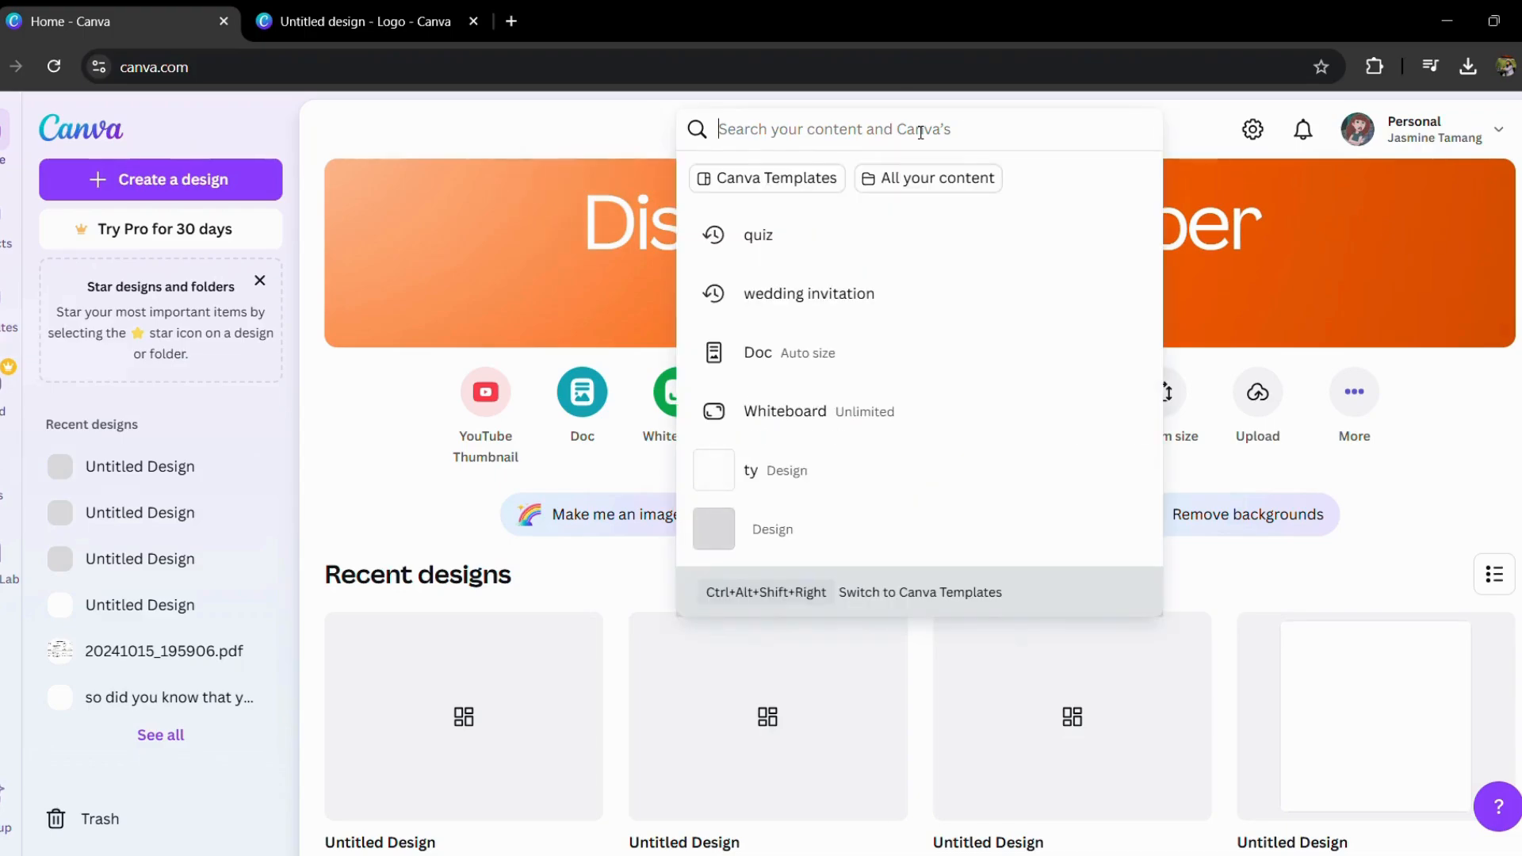
{"action": "type", "text": "logo"}
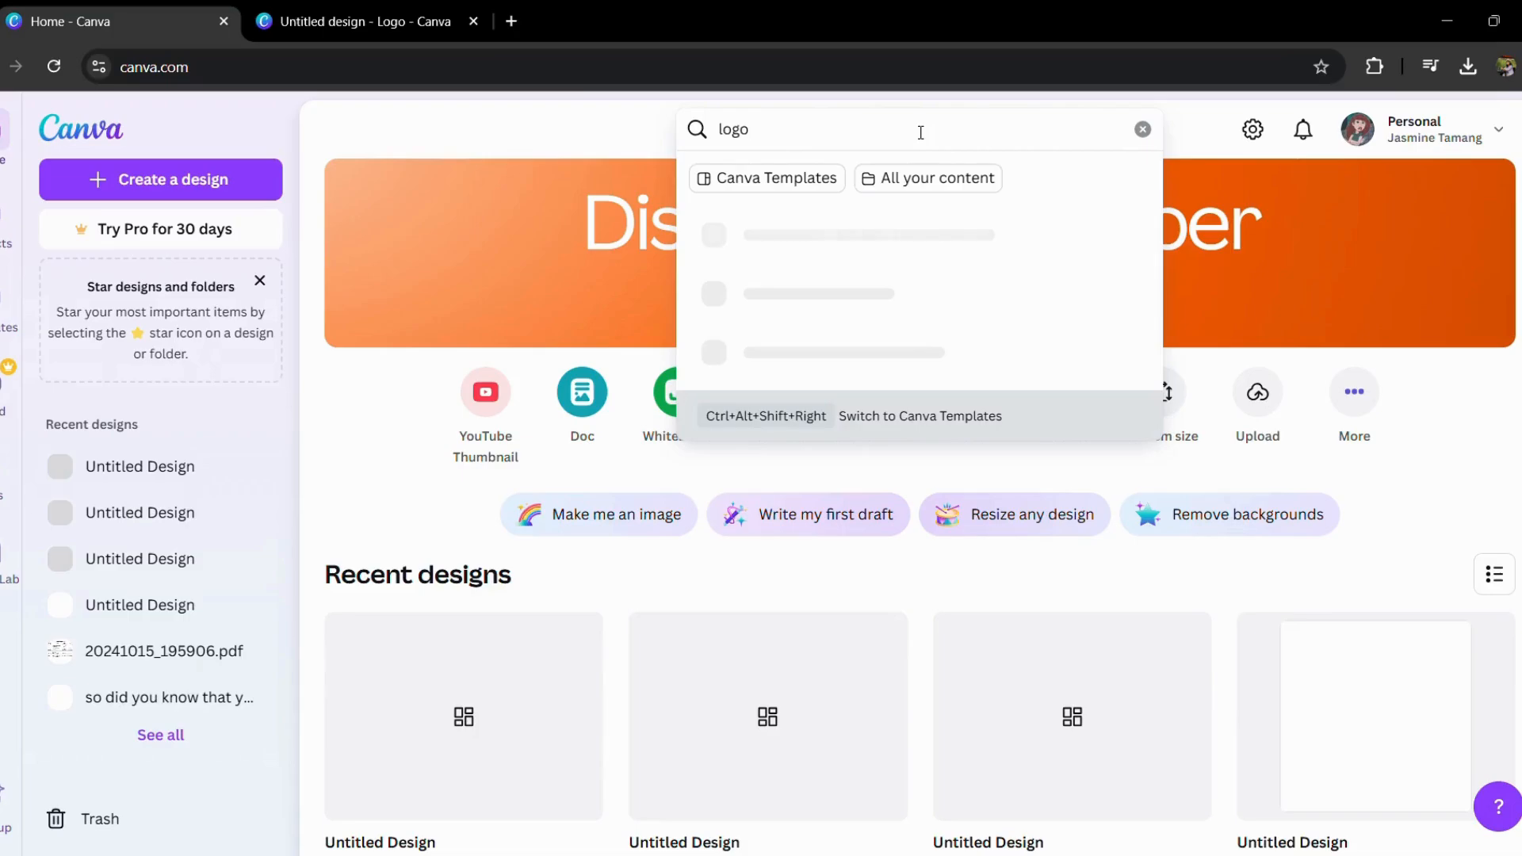
{"action": "key", "text": "Return"}
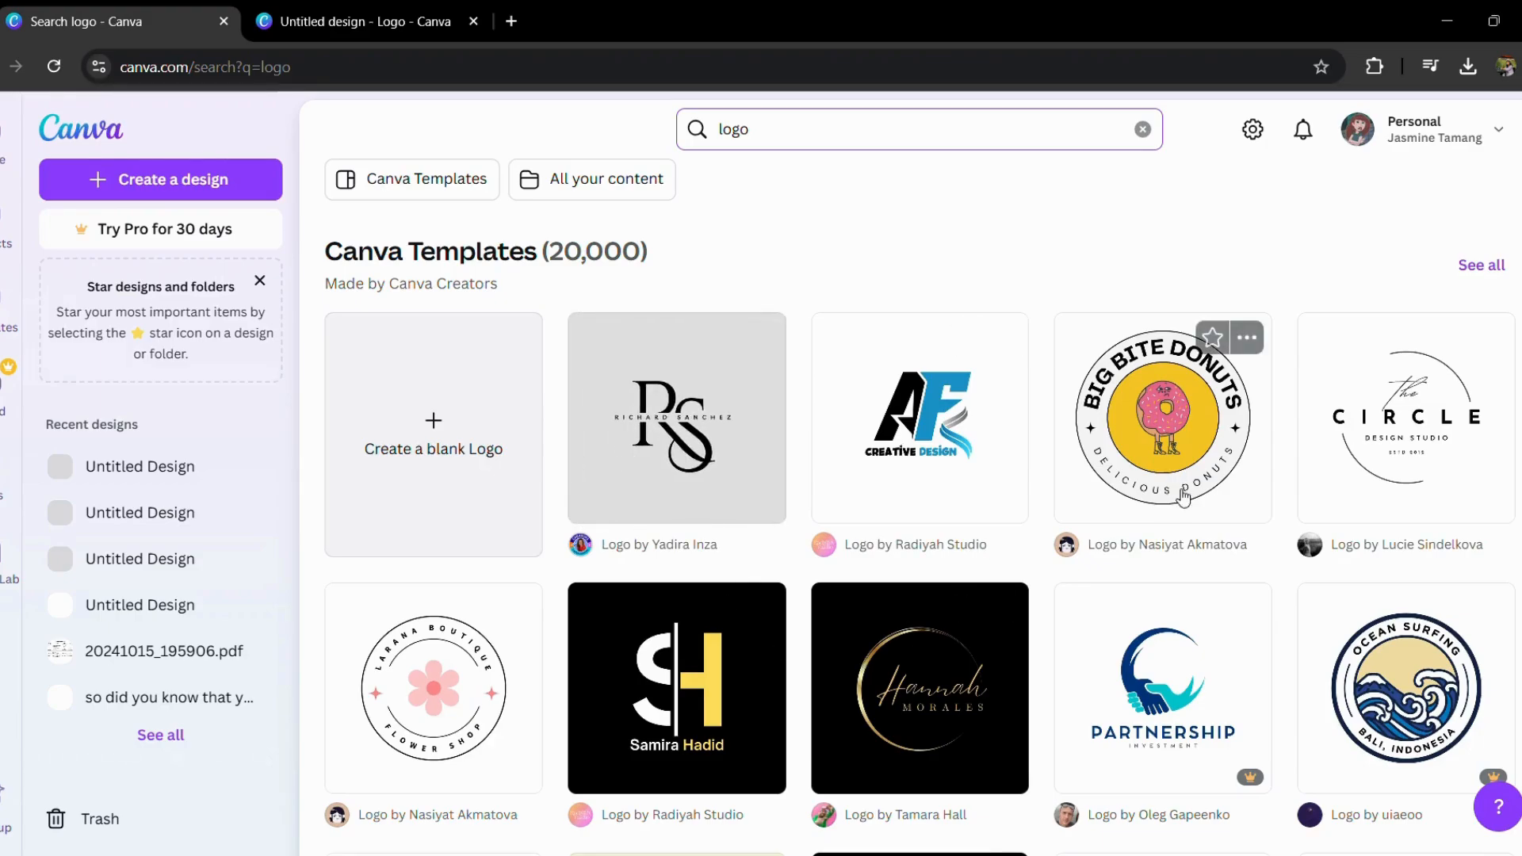
{"action": "scroll", "coordinate": [1174, 721], "scroll_direction": "down", "scroll_amount": 5}
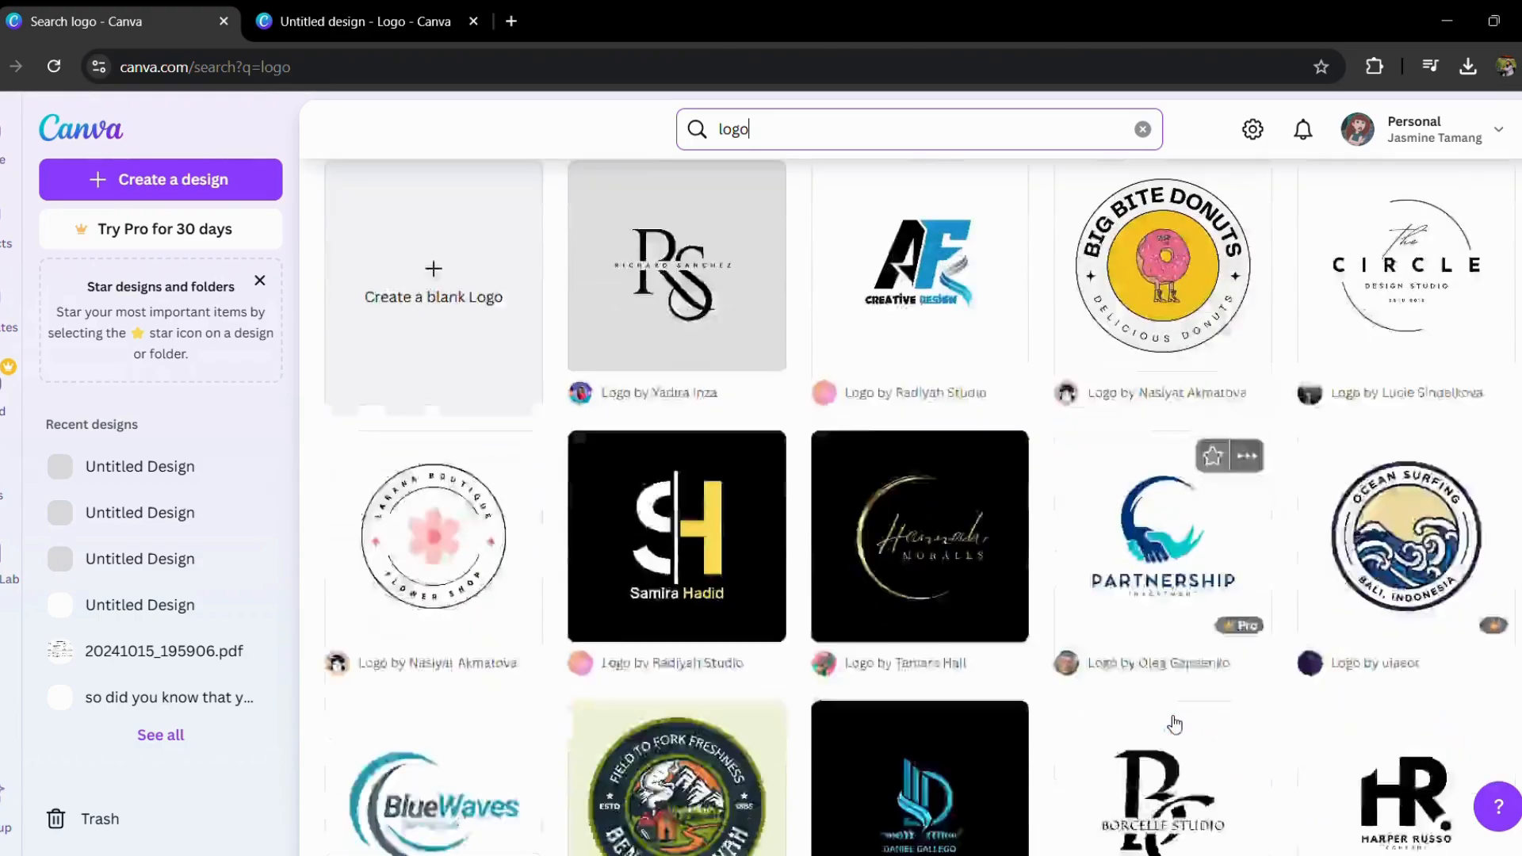
{"action": "scroll", "coordinate": [1175, 724], "scroll_direction": "down", "scroll_amount": 2}
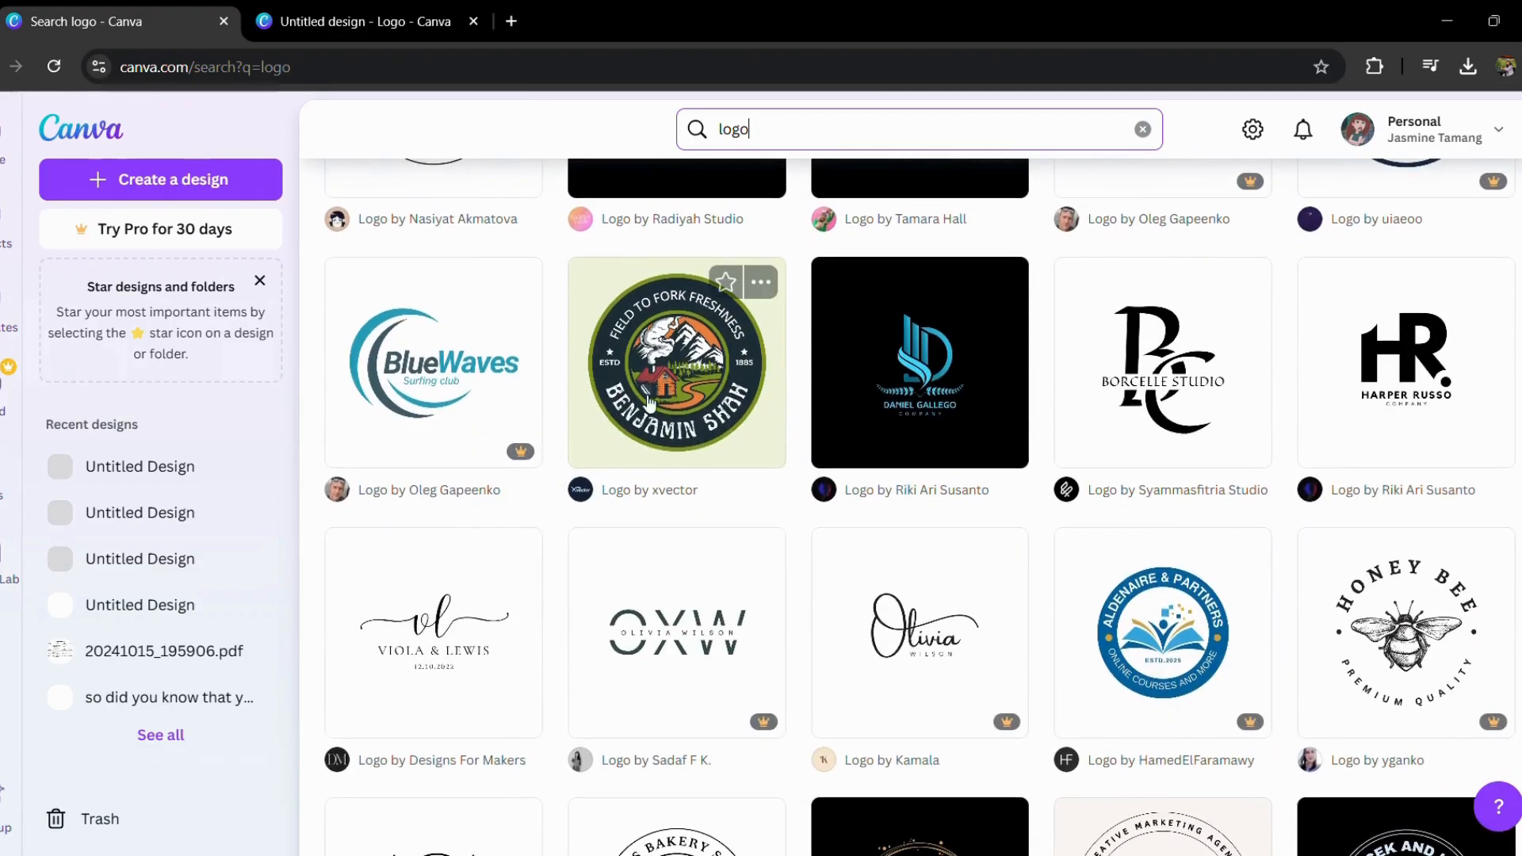
{"action": "left_click", "coordinate": [454, 387]}
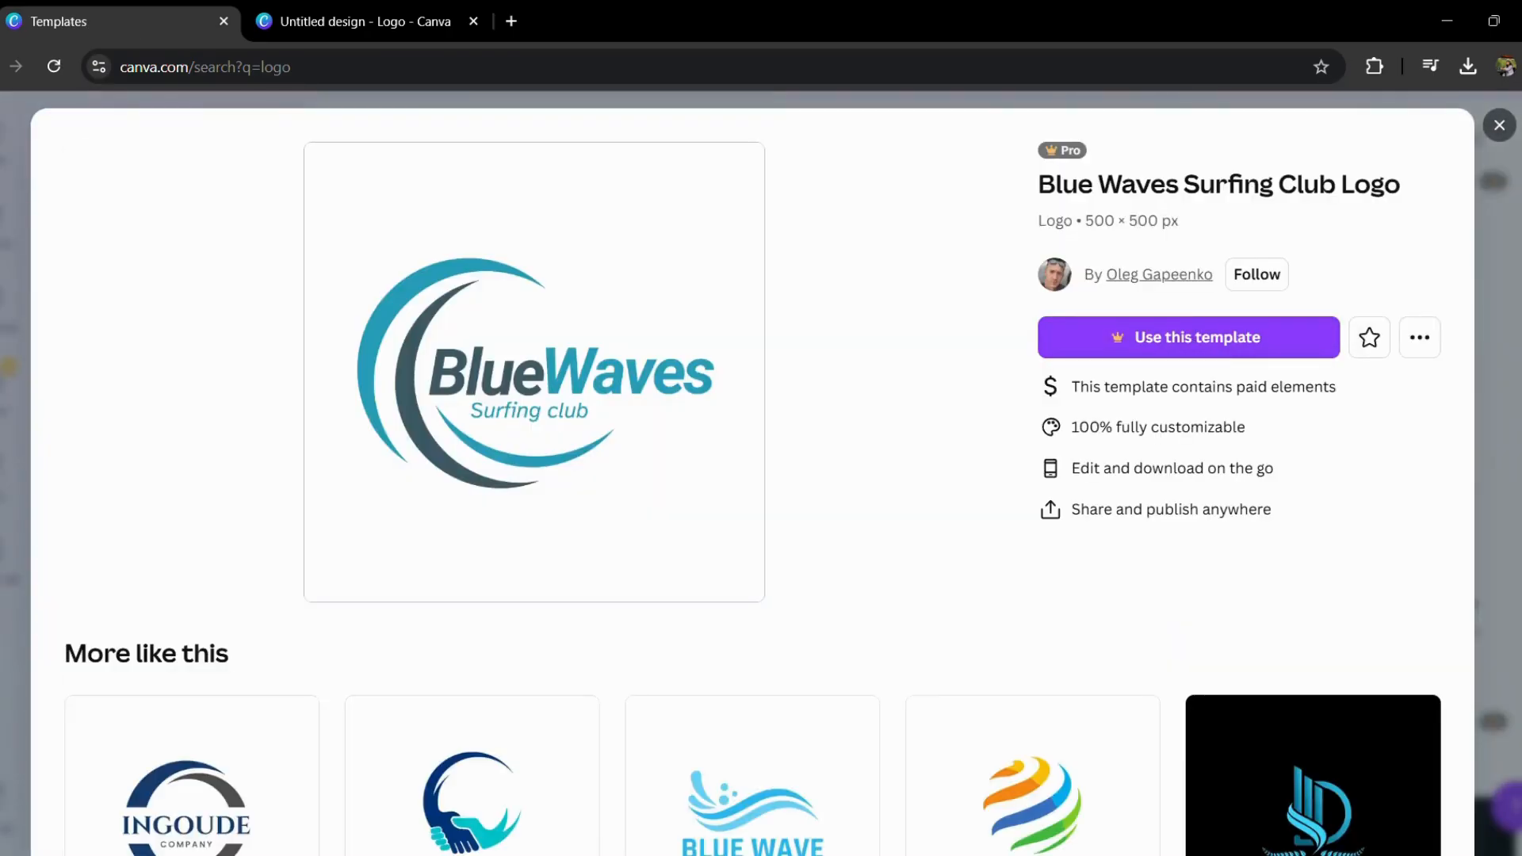
{"action": "left_click", "coordinate": [1511, 228]}
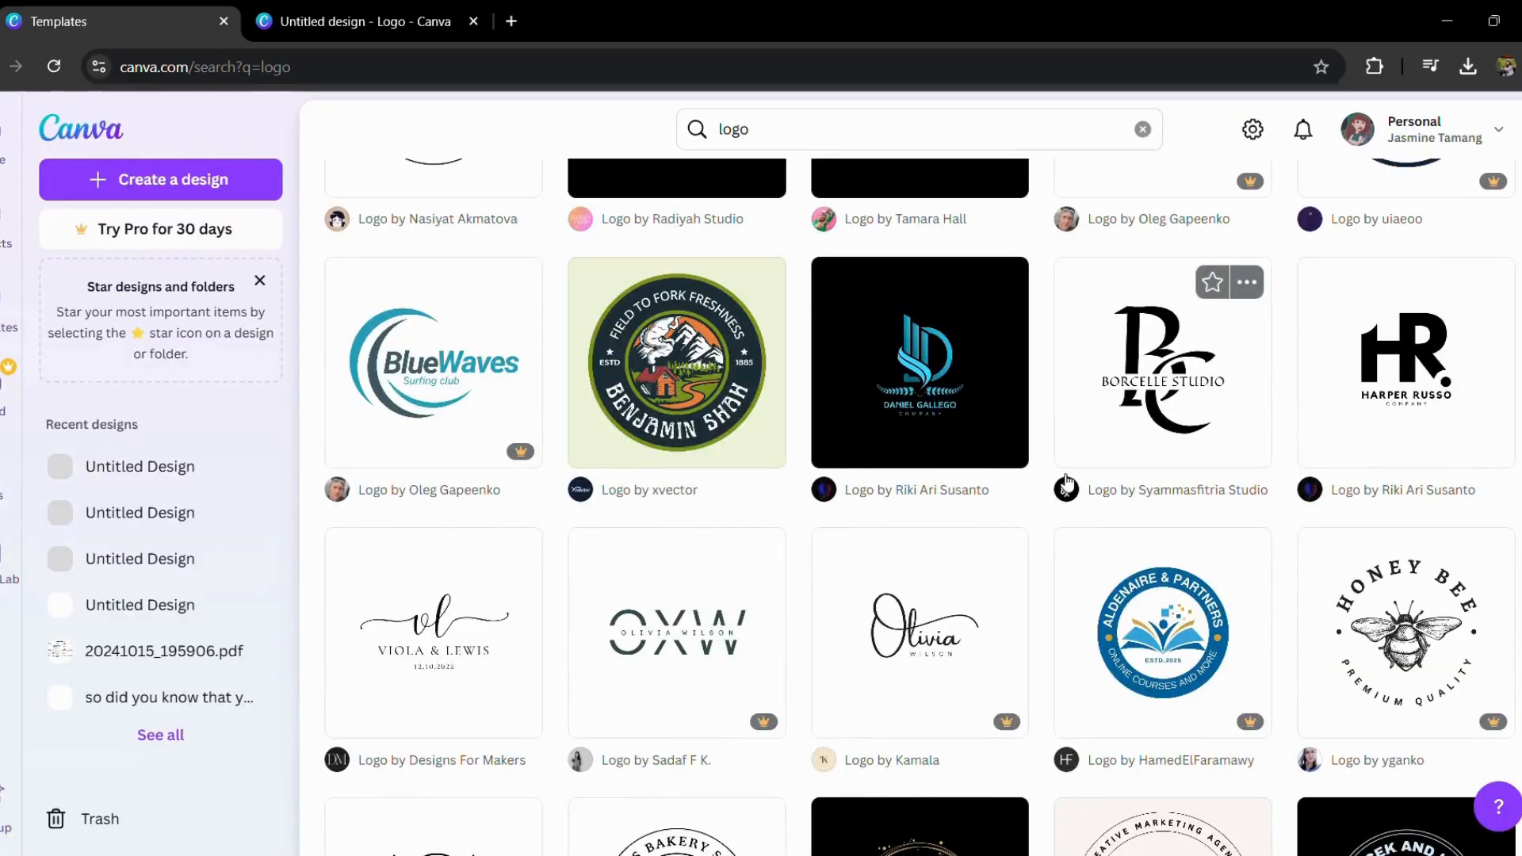
Step: Open the Green Vintage Agriculture and Farming Logo template for customizing, staying in the browser
{"action": "scroll", "coordinate": [1099, 431], "scroll_direction": "up", "scroll_amount": 2}
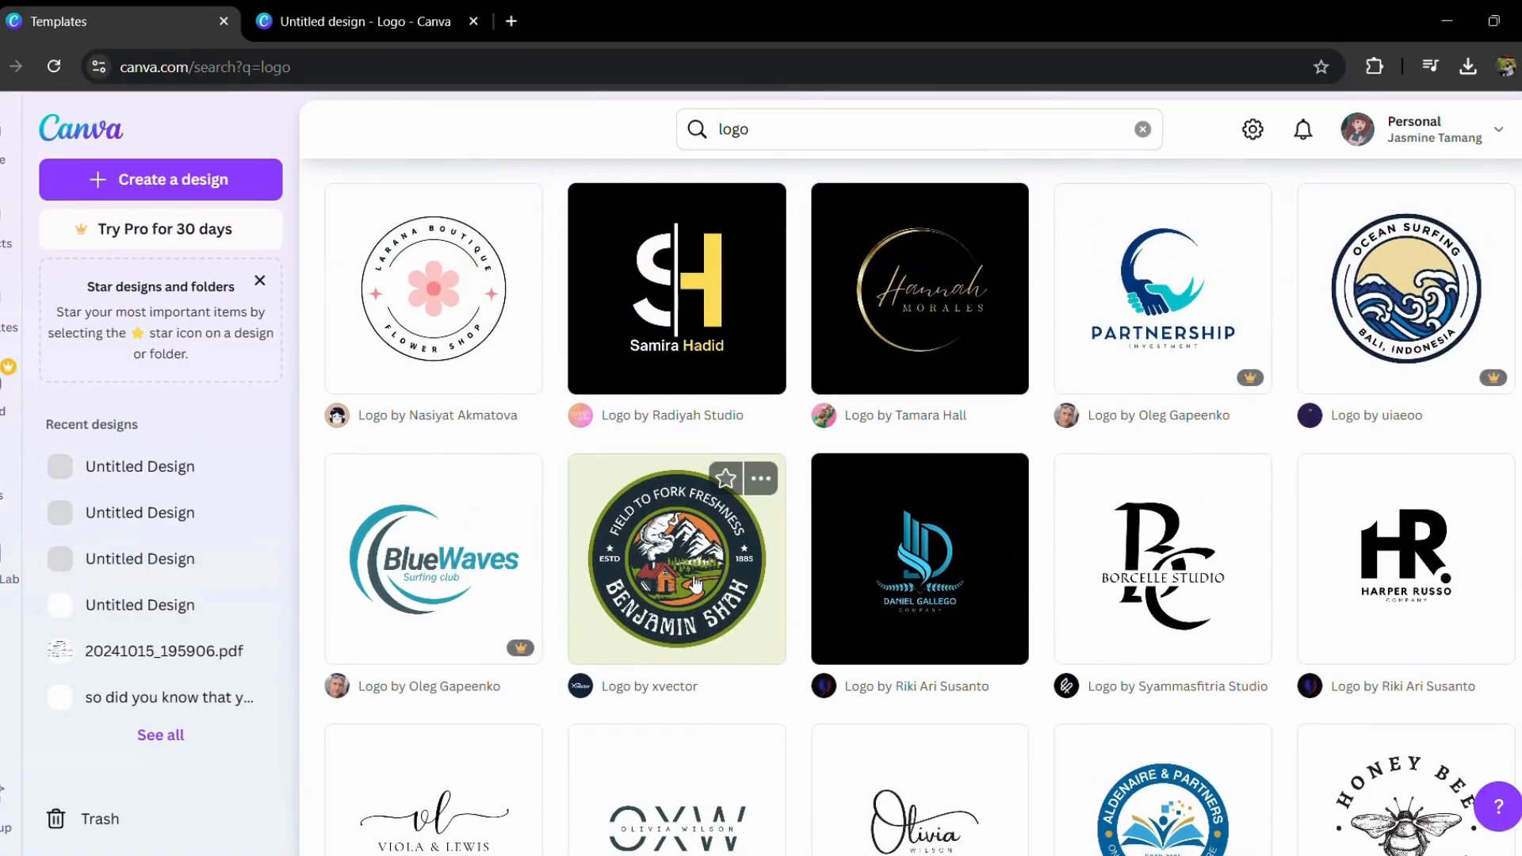
{"action": "left_click", "coordinate": [691, 583]}
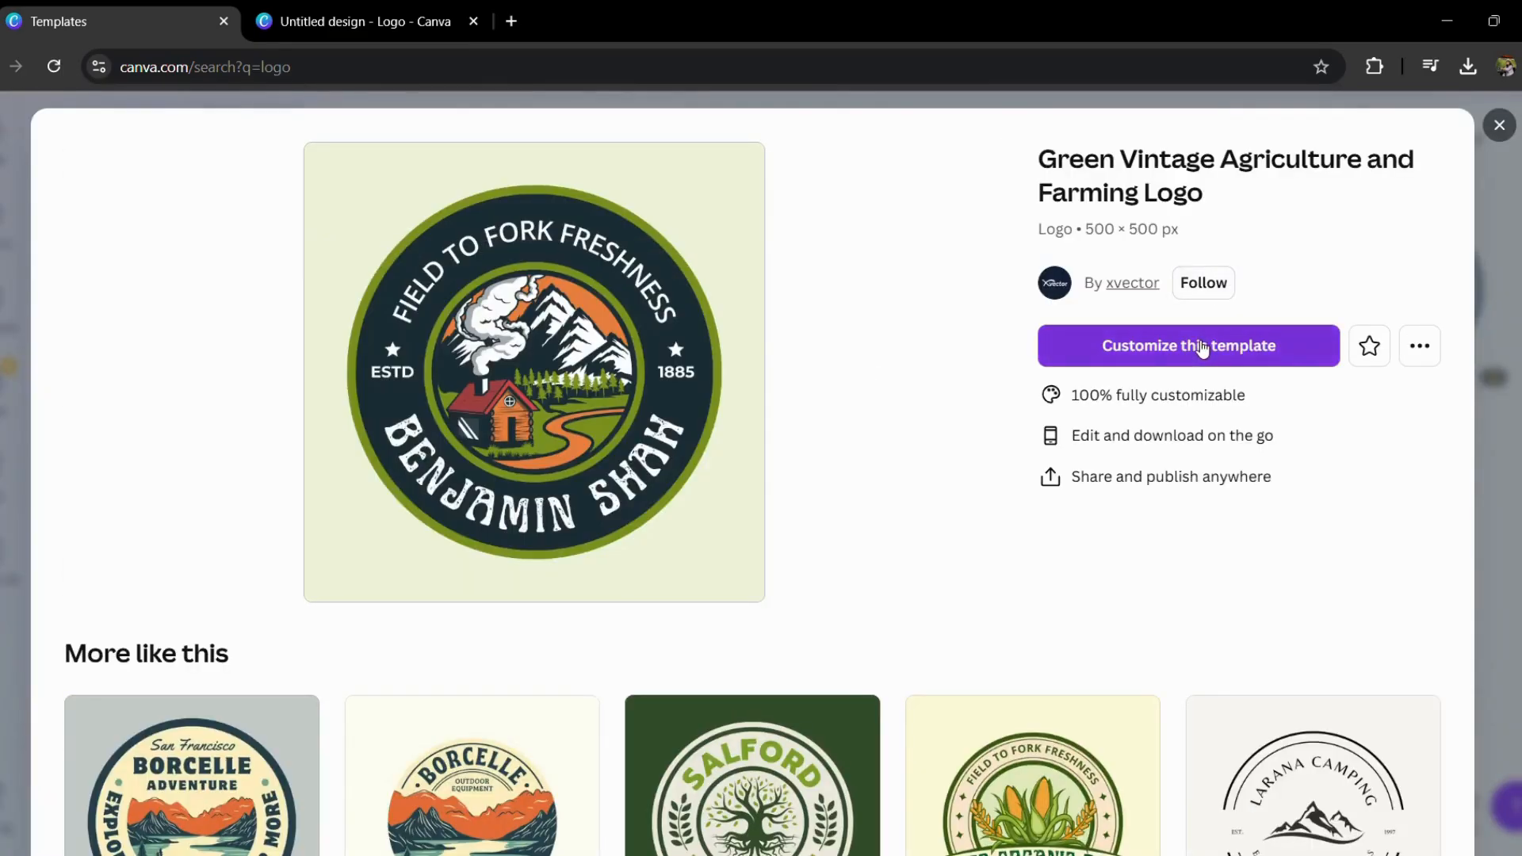
{"action": "left_click", "coordinate": [1197, 348]}
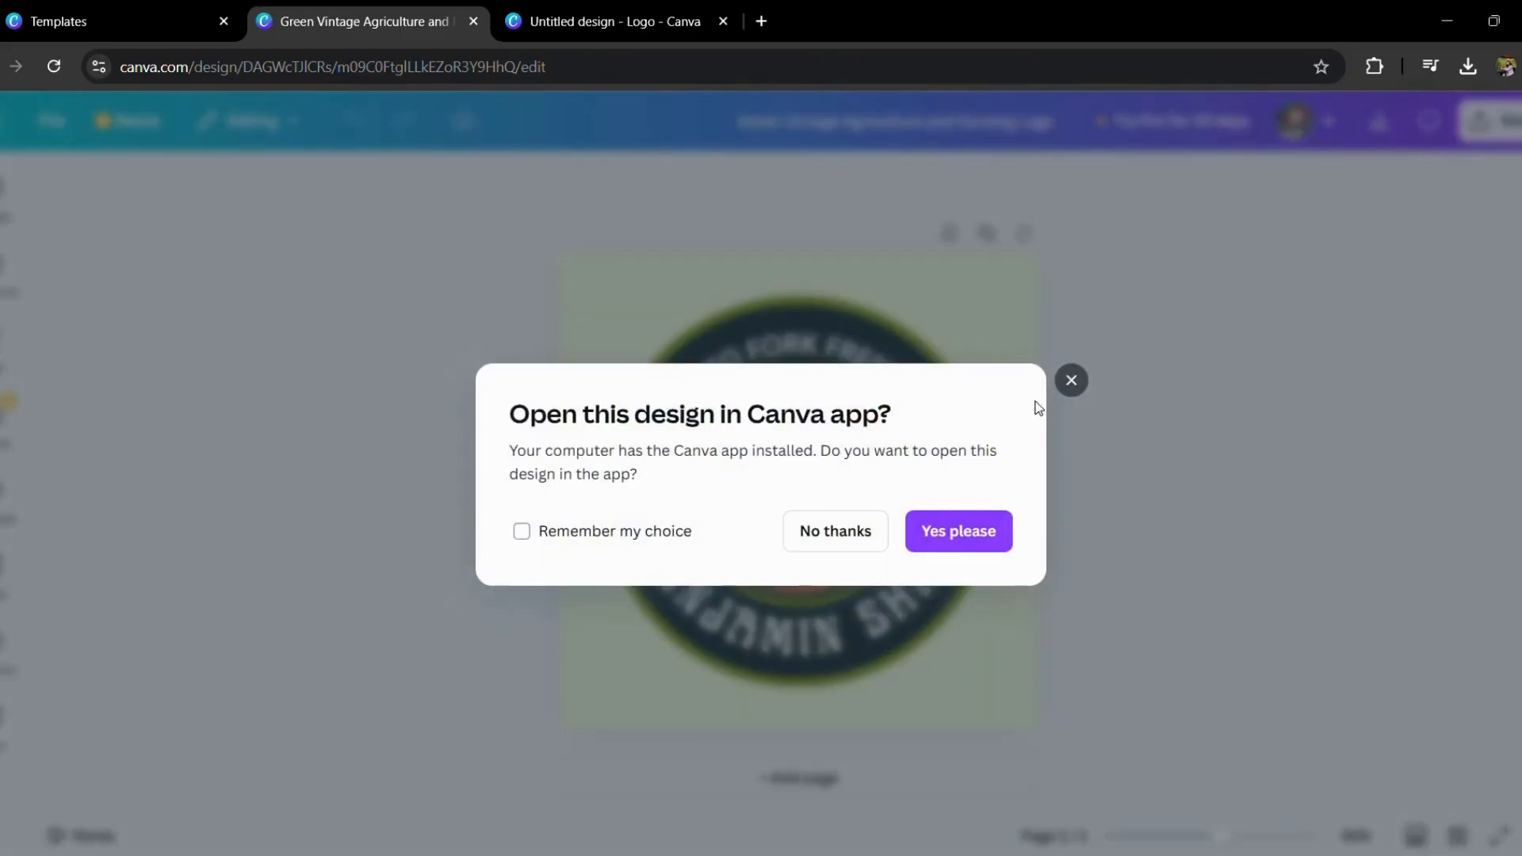
{"action": "left_click", "coordinate": [1070, 382]}
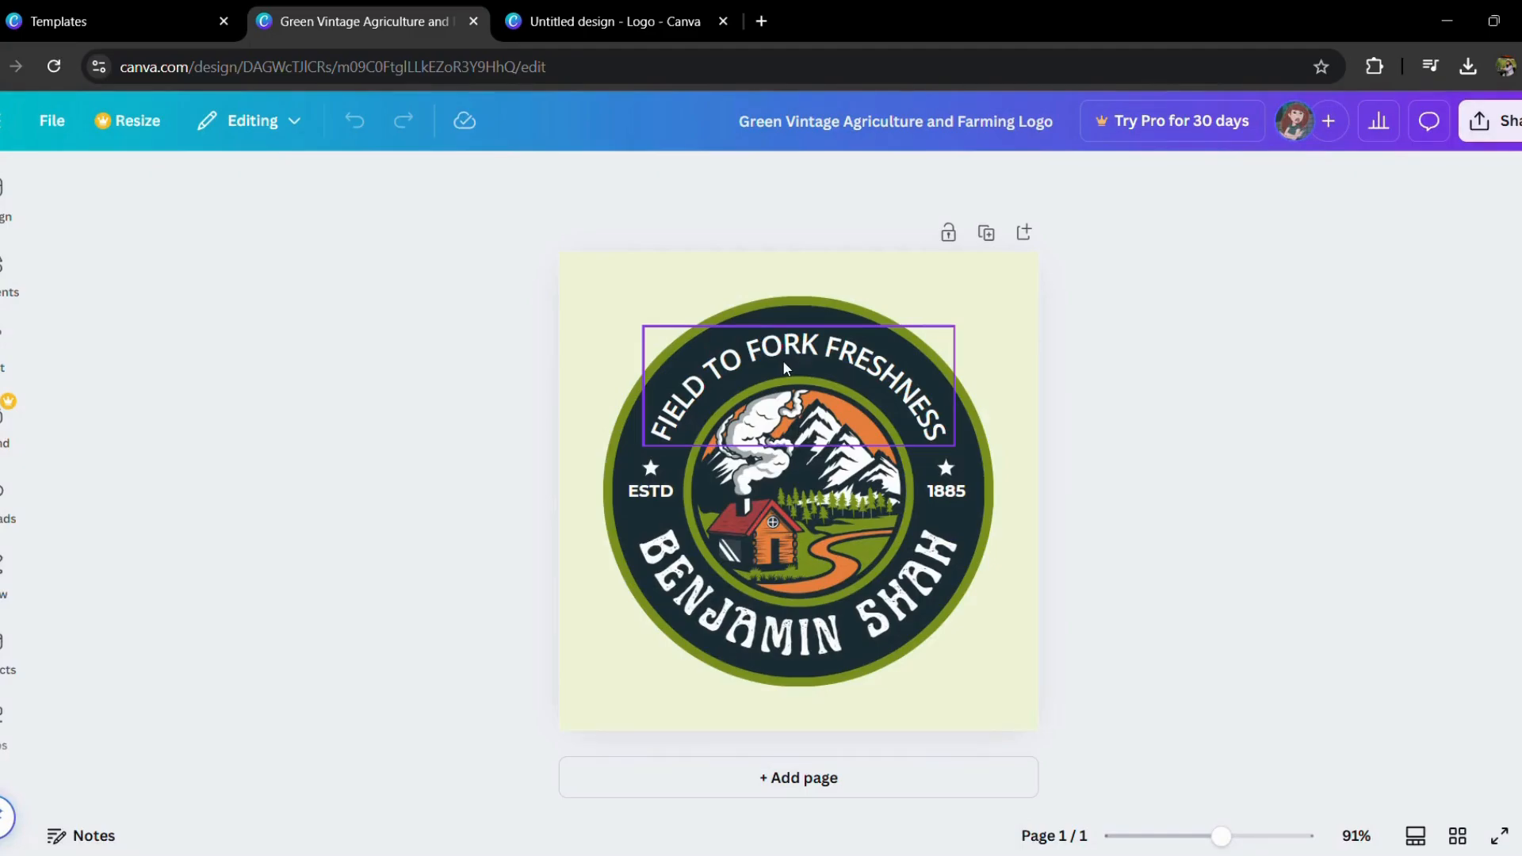
Step: Delete the curved FIELD TO FORK FRESHNESS text and add a pasted text box reading "EDITING 24/7" instead
{"action": "left_click", "coordinate": [784, 363]}
{"action": "key", "text": "Delete"}
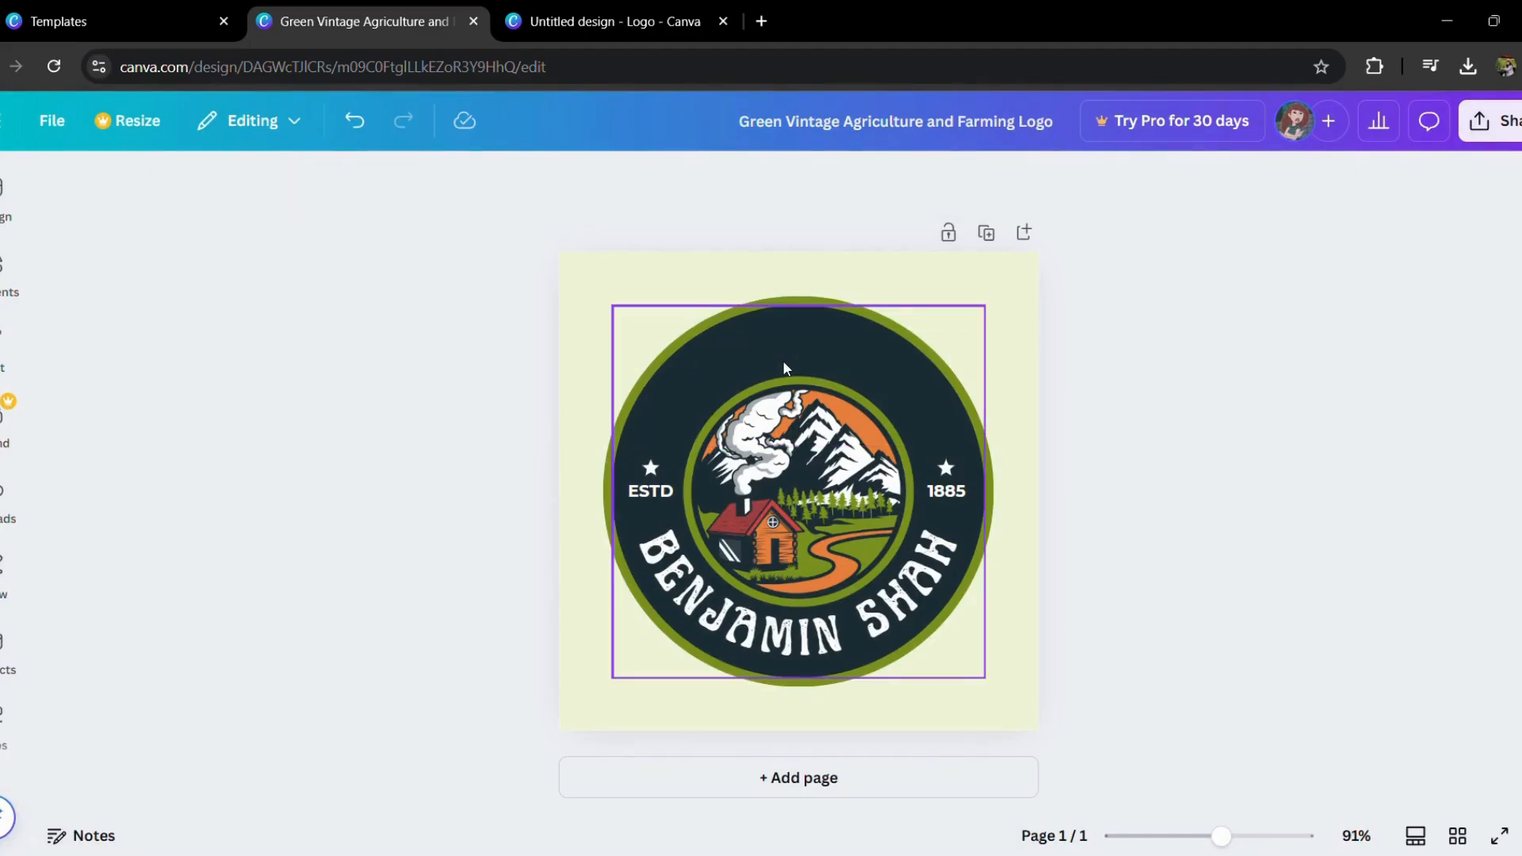
{"action": "key", "text": "ctrl+v"}
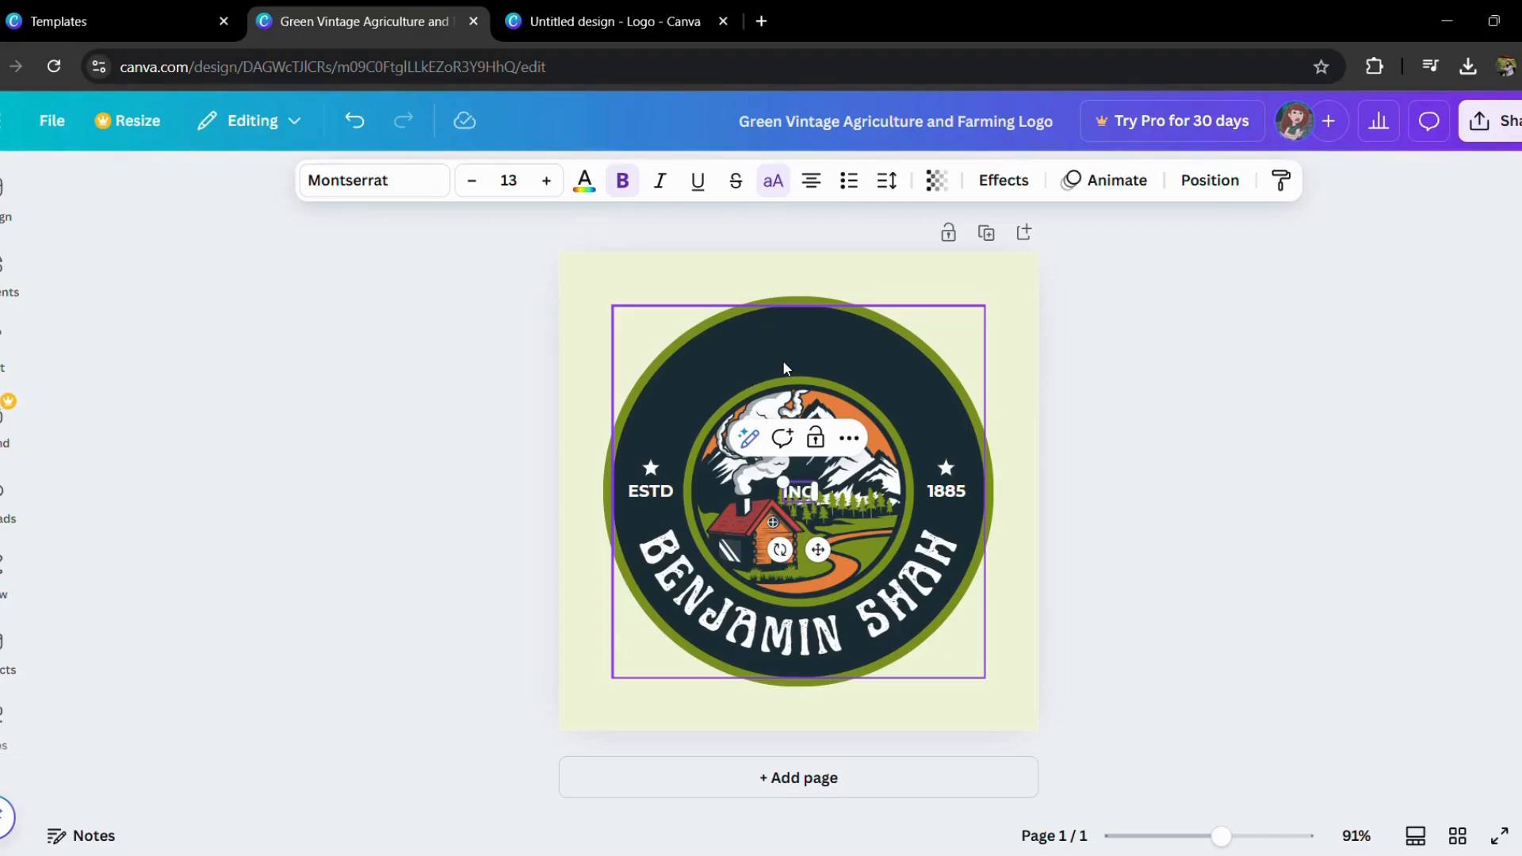
{"action": "key", "text": "BackSpace"}
{"action": "key", "text": "BackSpace"}
{"action": "key", "text": "BackSpace"}
{"action": "type", "text": "EDITING"}
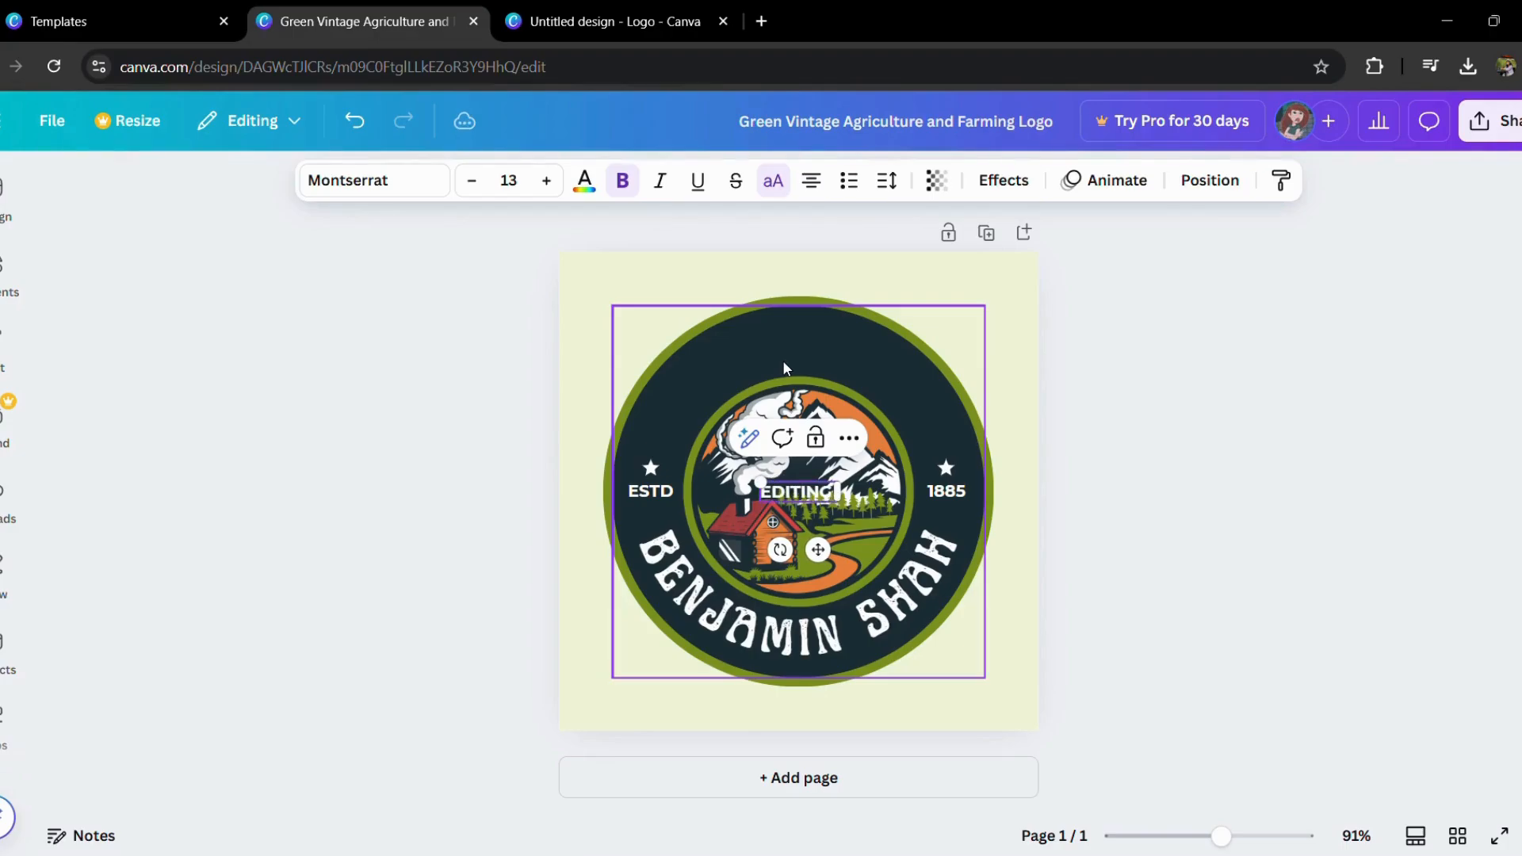
{"action": "type", "text": " 2"}
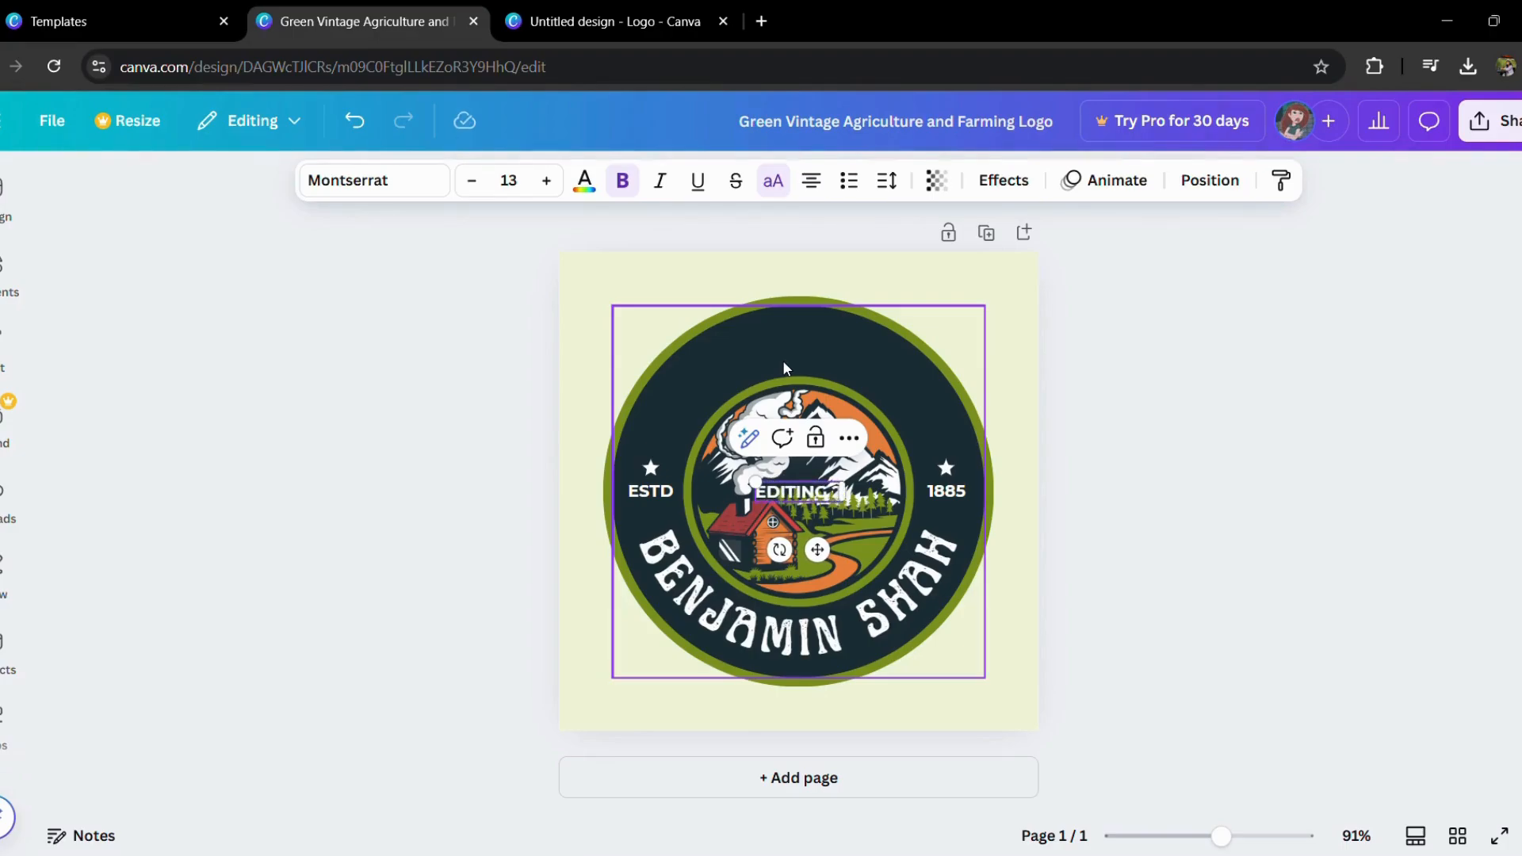
{"action": "type", "text": "4/7"}
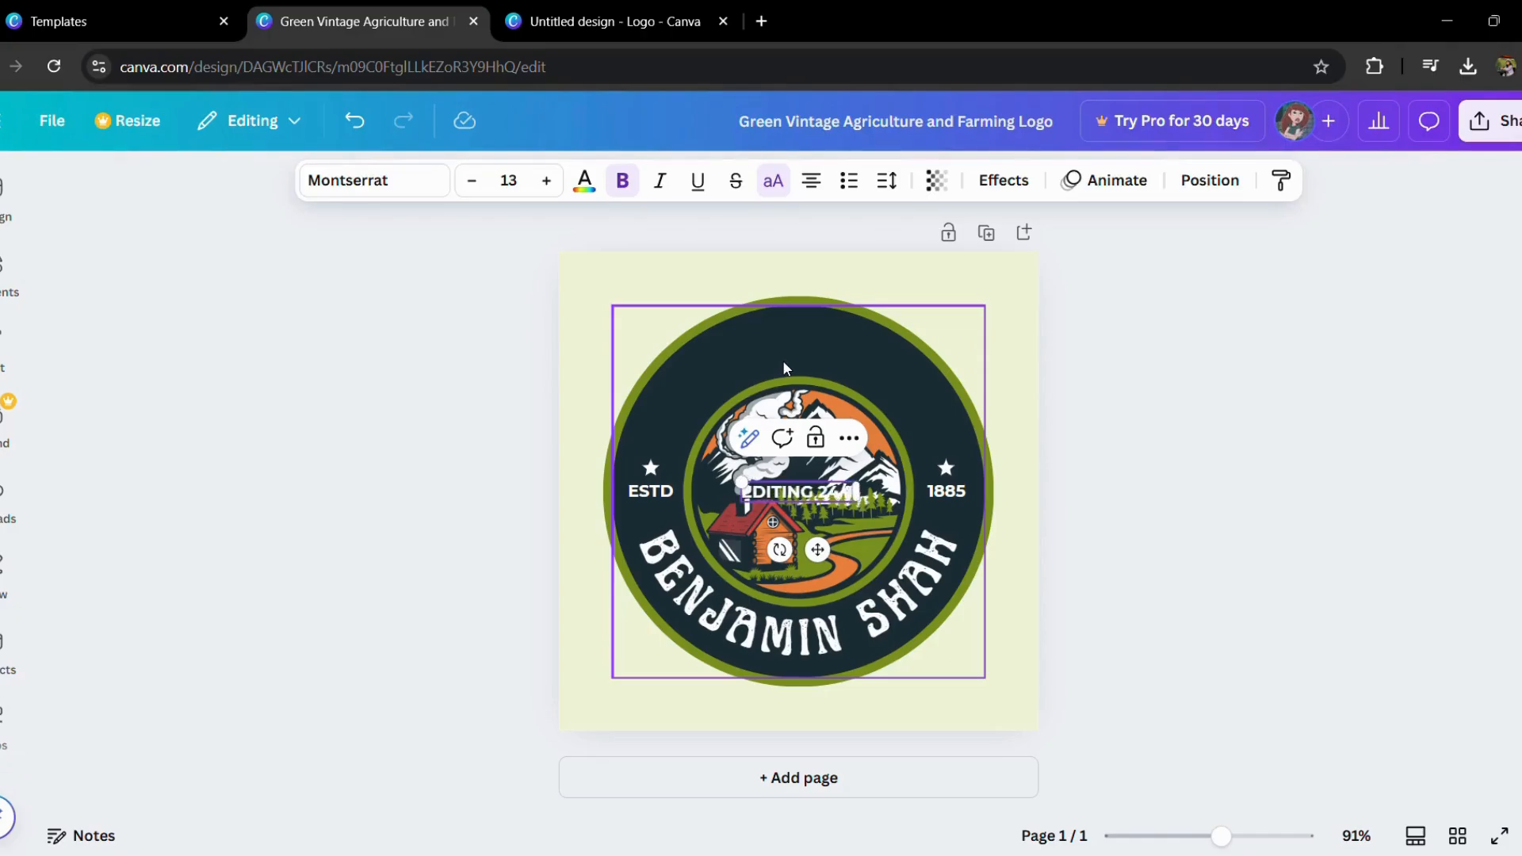
{"action": "key", "text": "Return"}
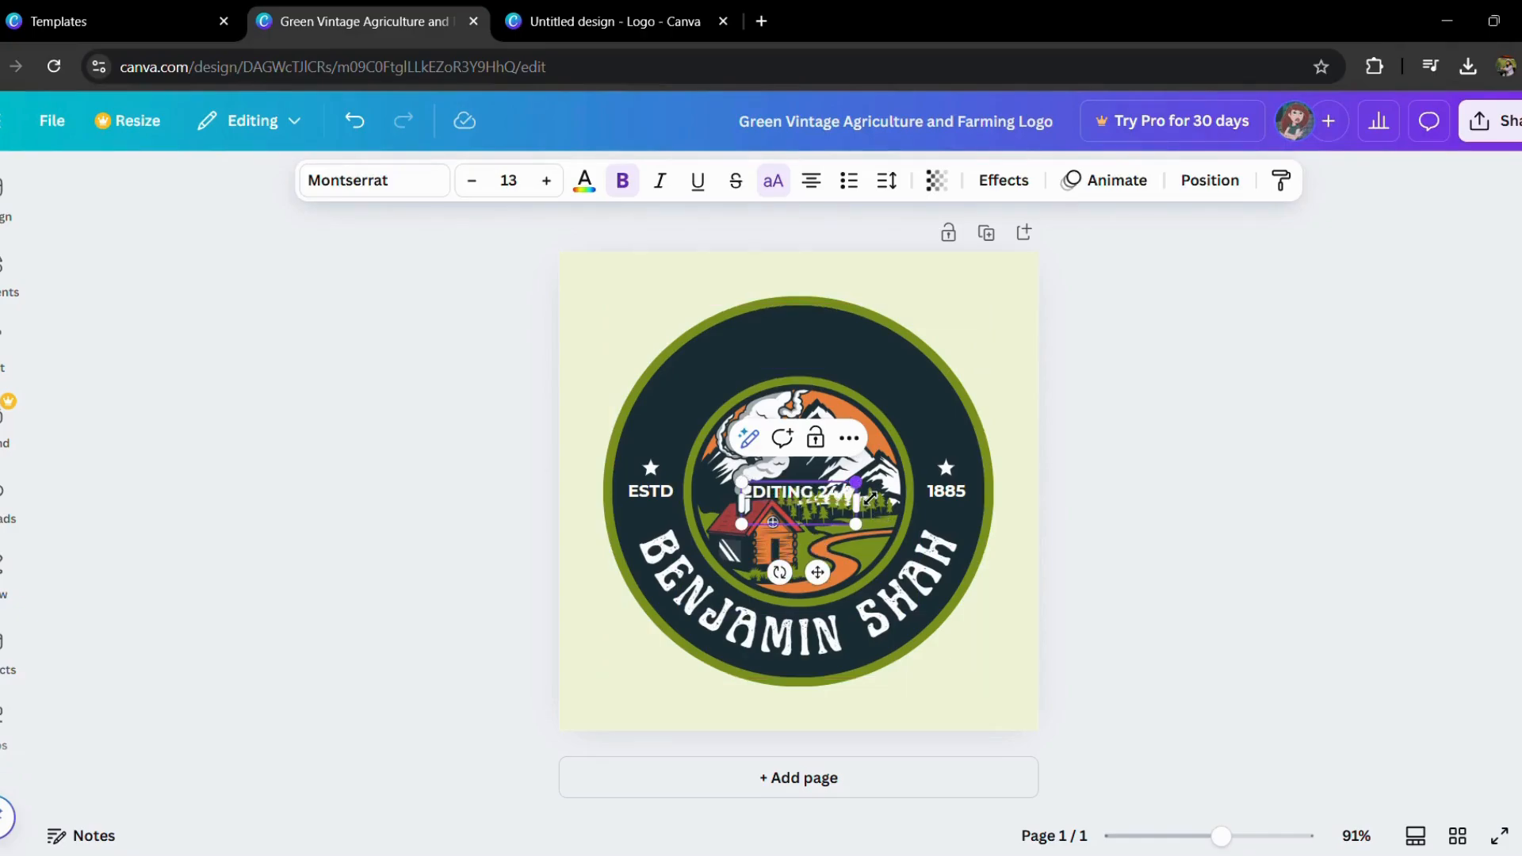
Step: Enlarge the EDITING 24/7 text to size 24.1 and move it into the dark ring above the mountain illustration
{"action": "left_click_drag", "start_coordinate": [869, 498], "coordinate": [968, 462]}
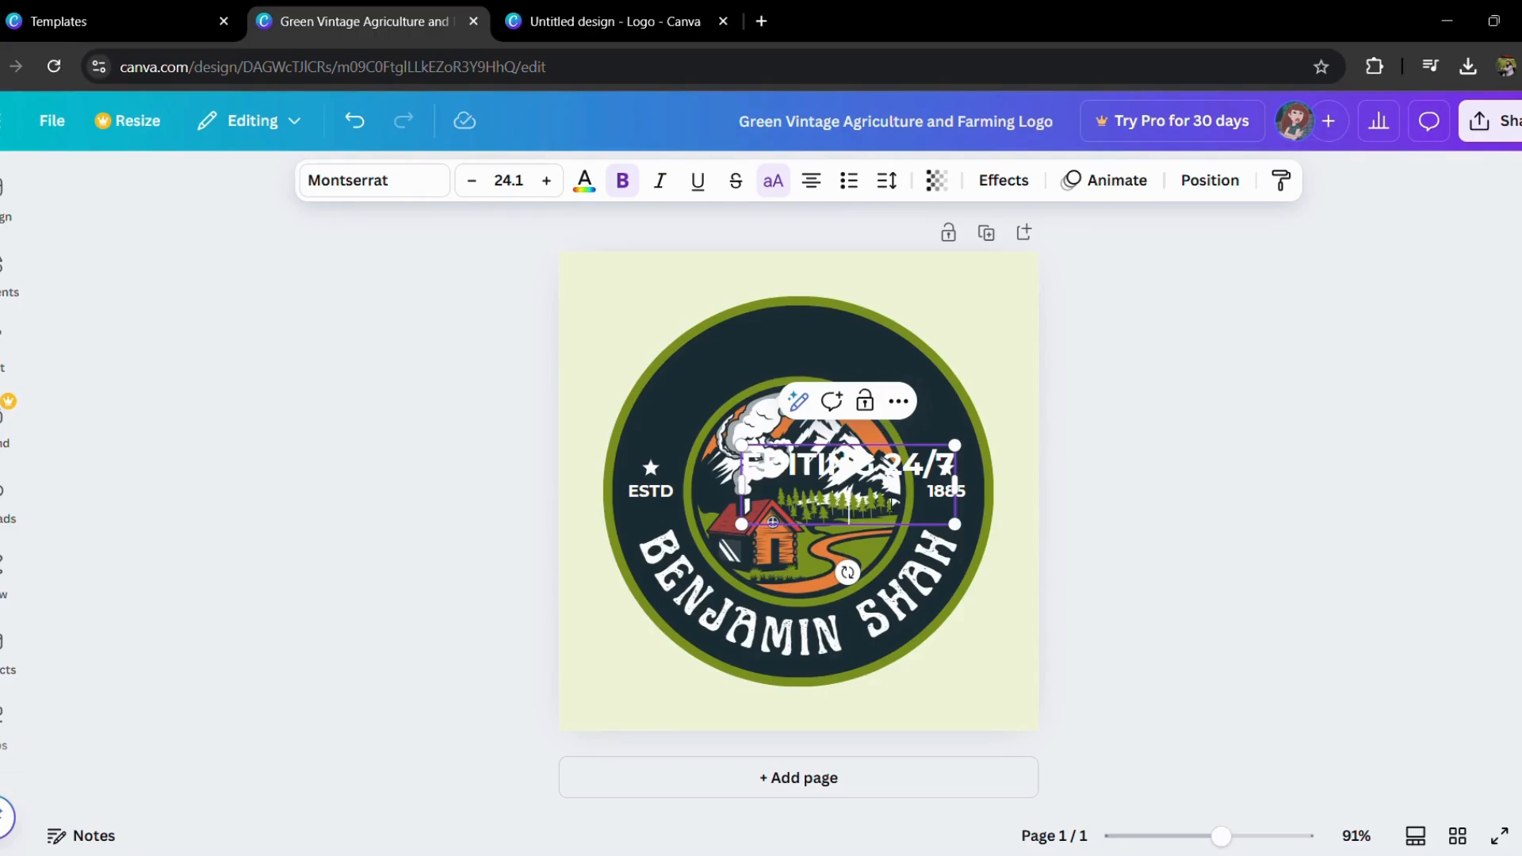
{"action": "left_click", "coordinate": [1091, 526]}
{"action": "left_click_drag", "start_coordinate": [873, 464], "coordinate": [838, 365]}
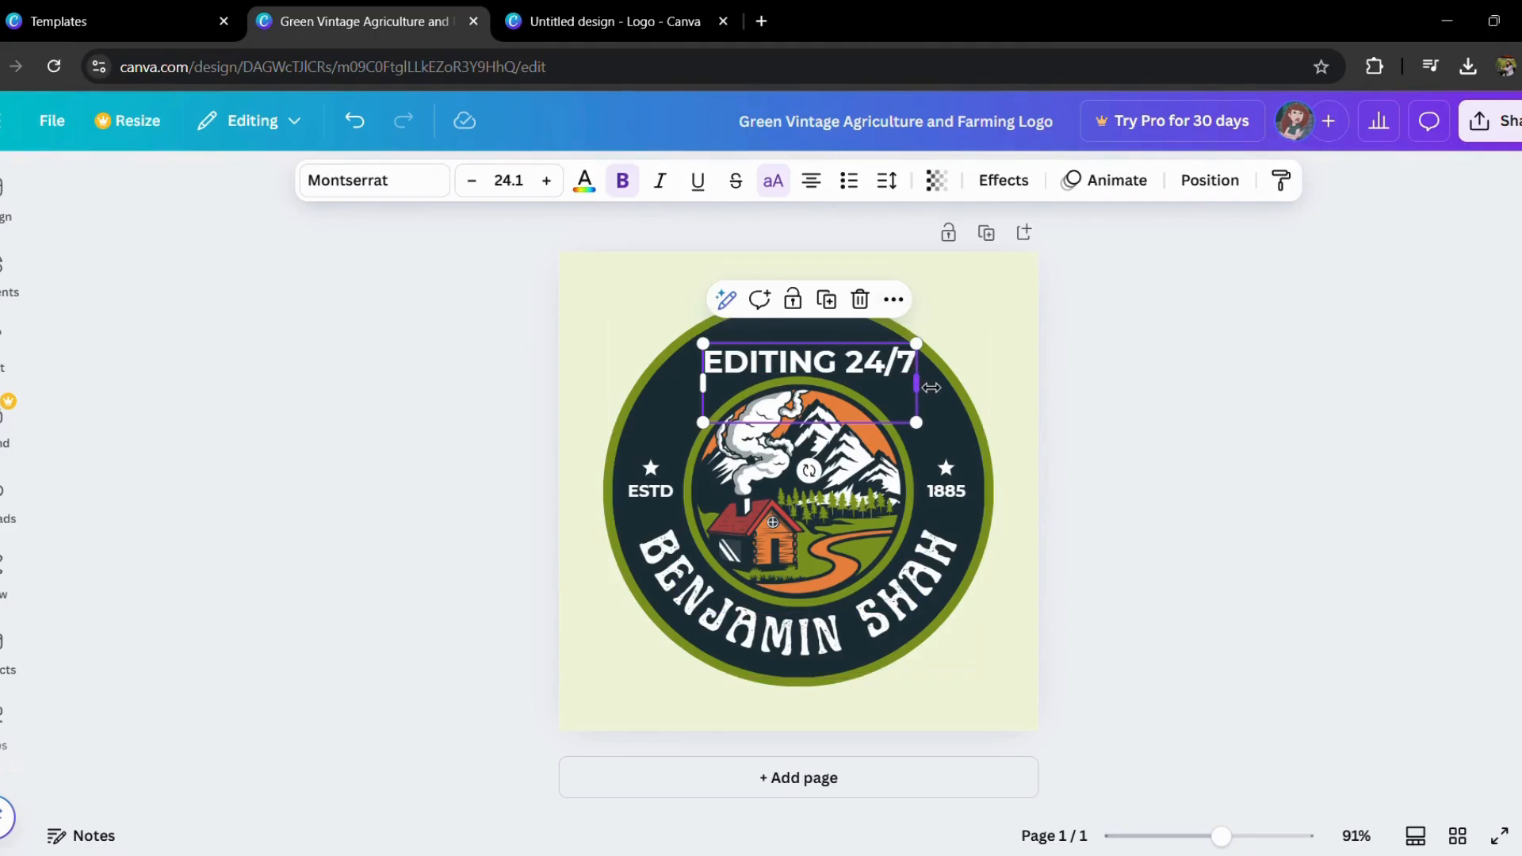
{"action": "left_click", "coordinate": [744, 182]}
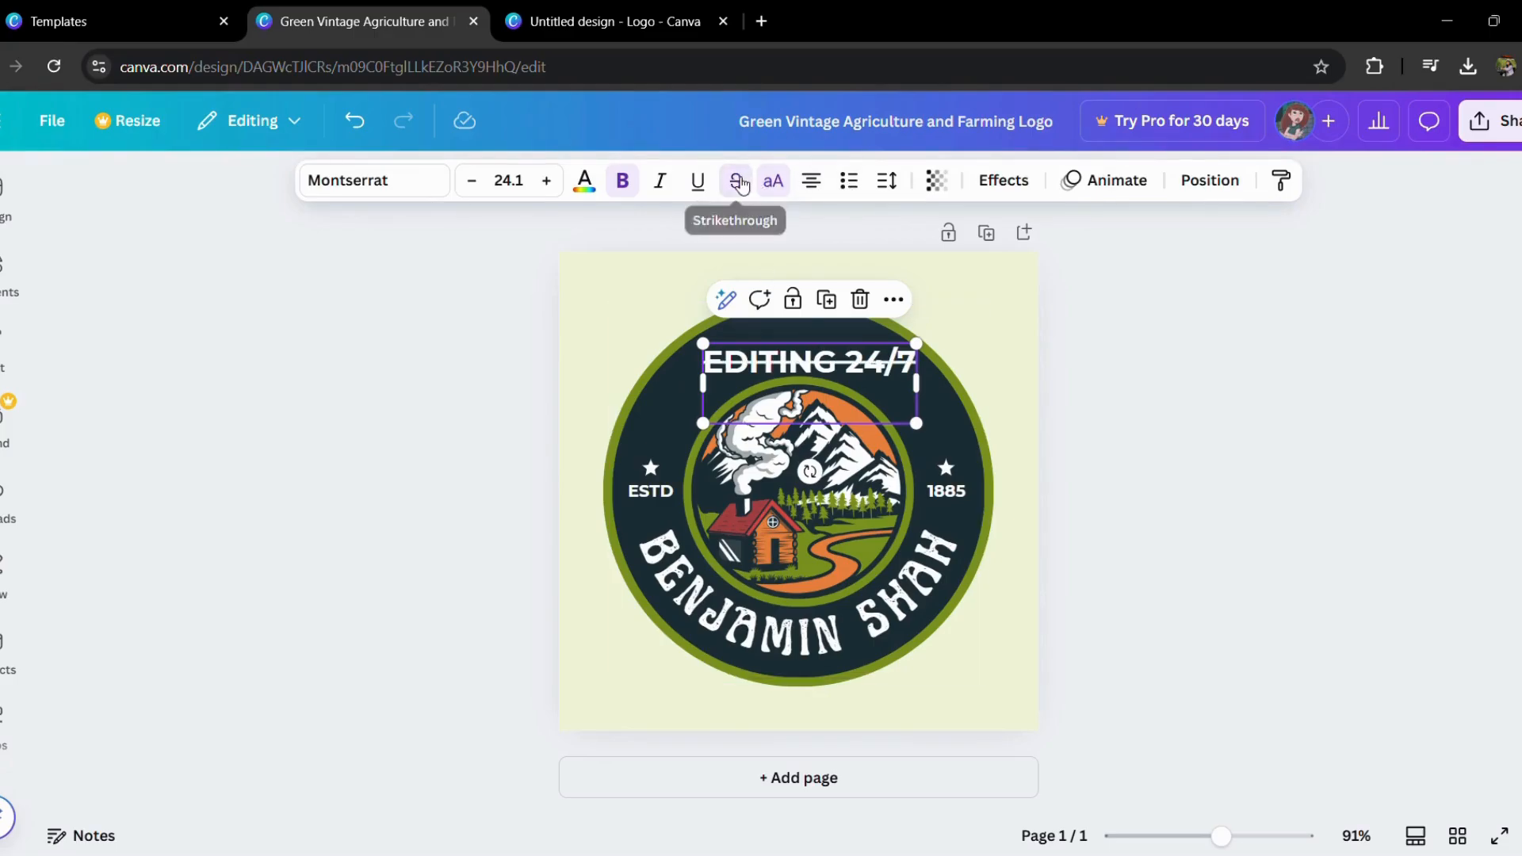
{"action": "left_click", "coordinate": [741, 183]}
{"action": "left_click", "coordinate": [895, 301]}
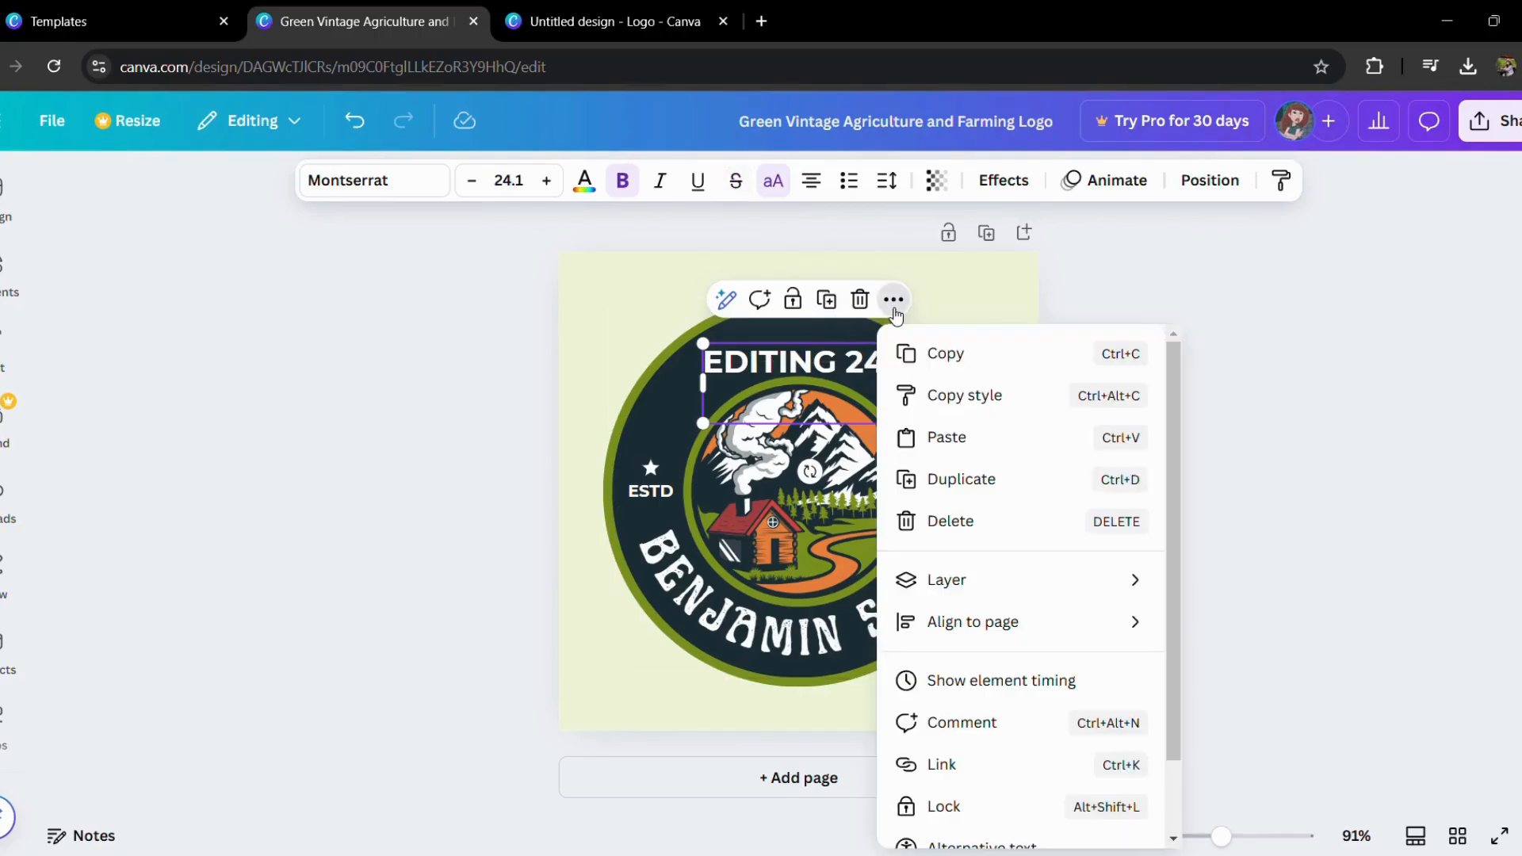
{"action": "scroll", "coordinate": [961, 774], "scroll_direction": "down", "scroll_amount": 1}
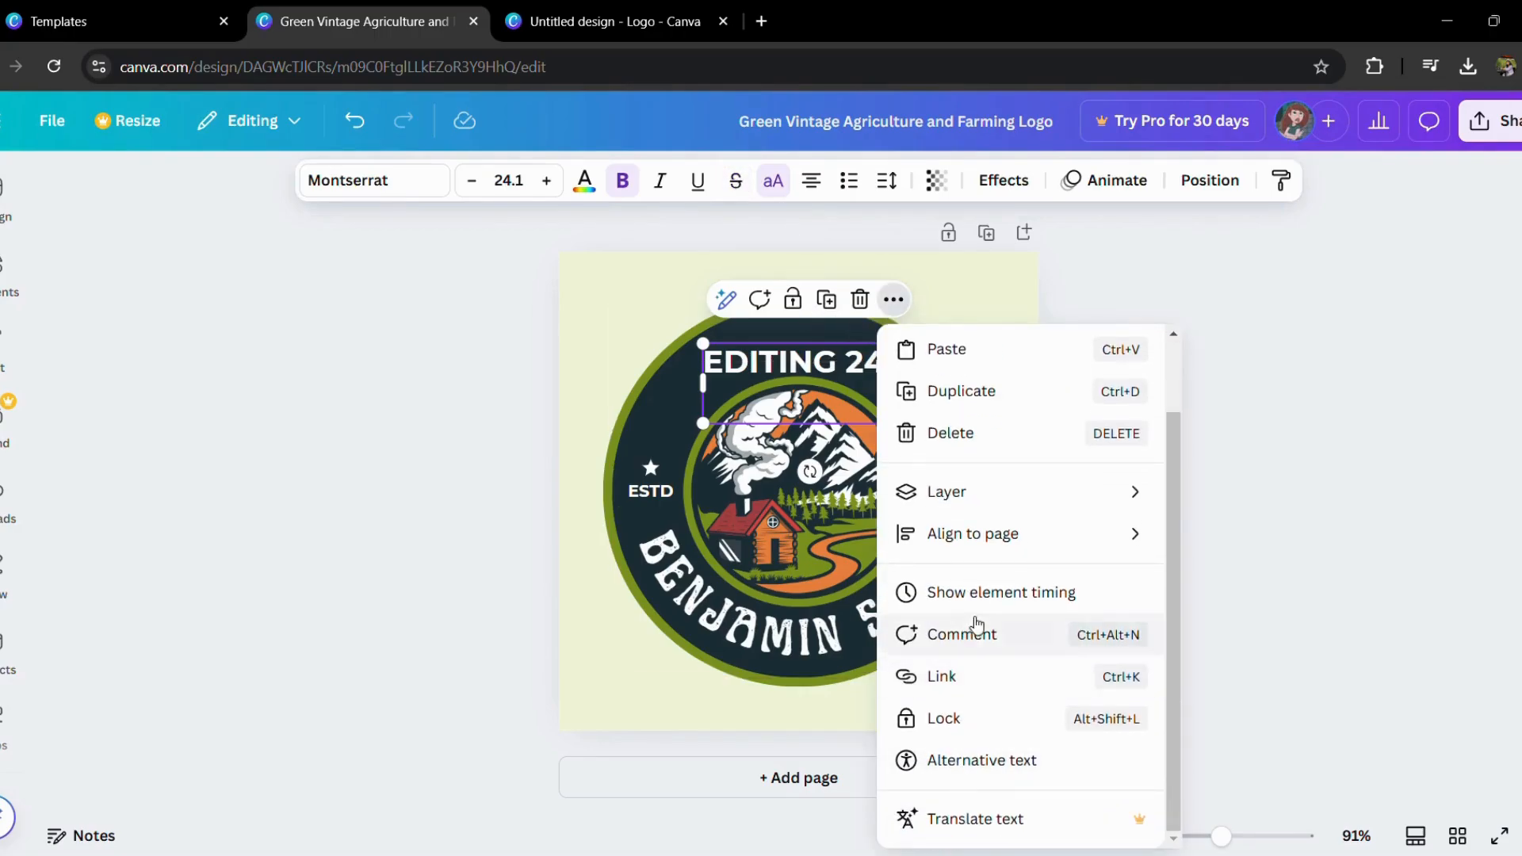
{"action": "mouse_move", "coordinate": [1055, 534]}
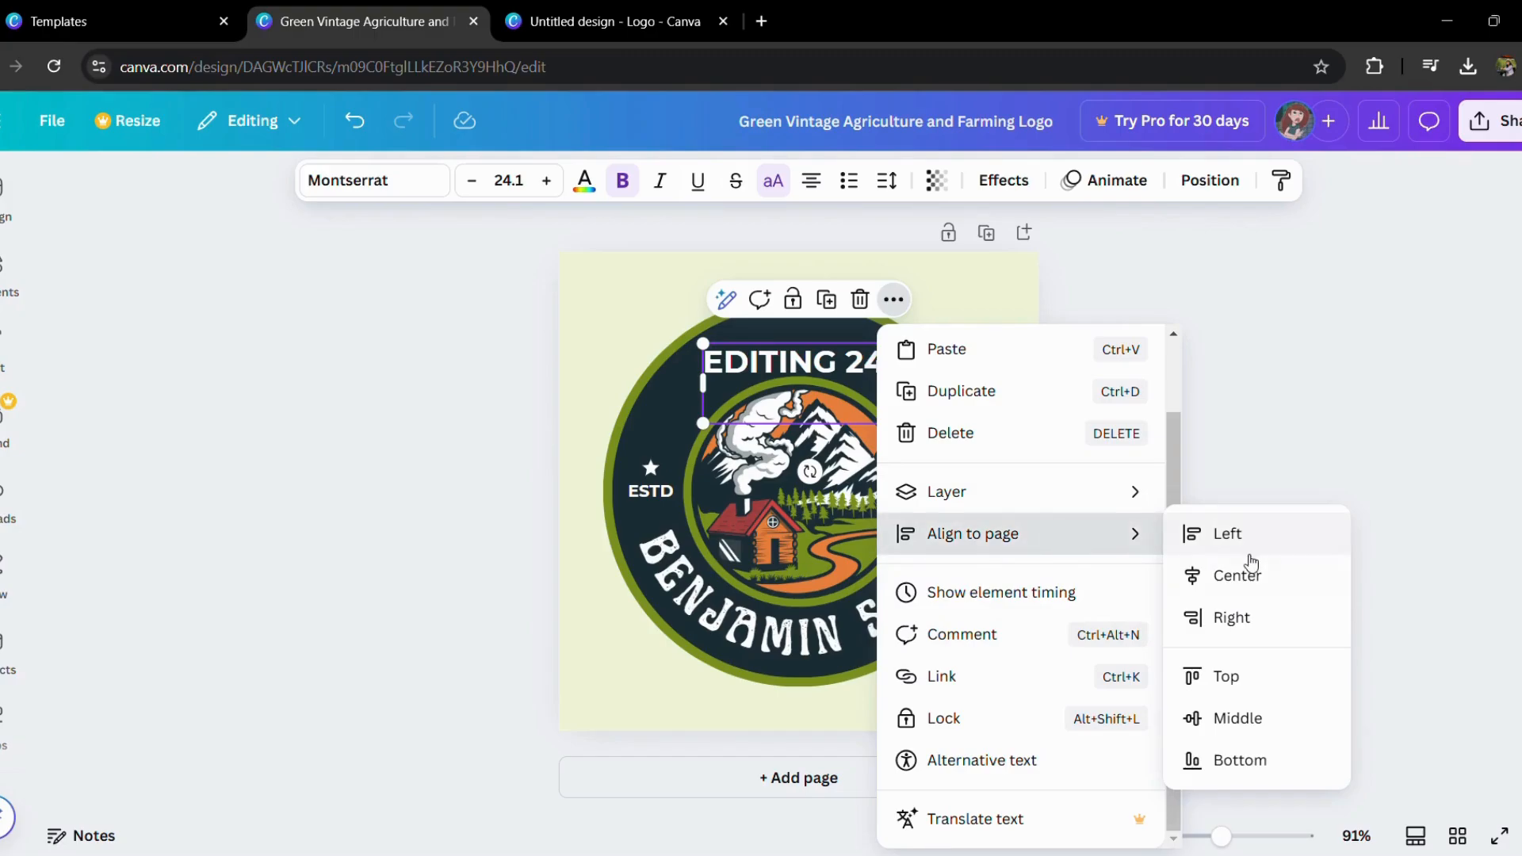
{"action": "left_click", "coordinate": [1244, 452]}
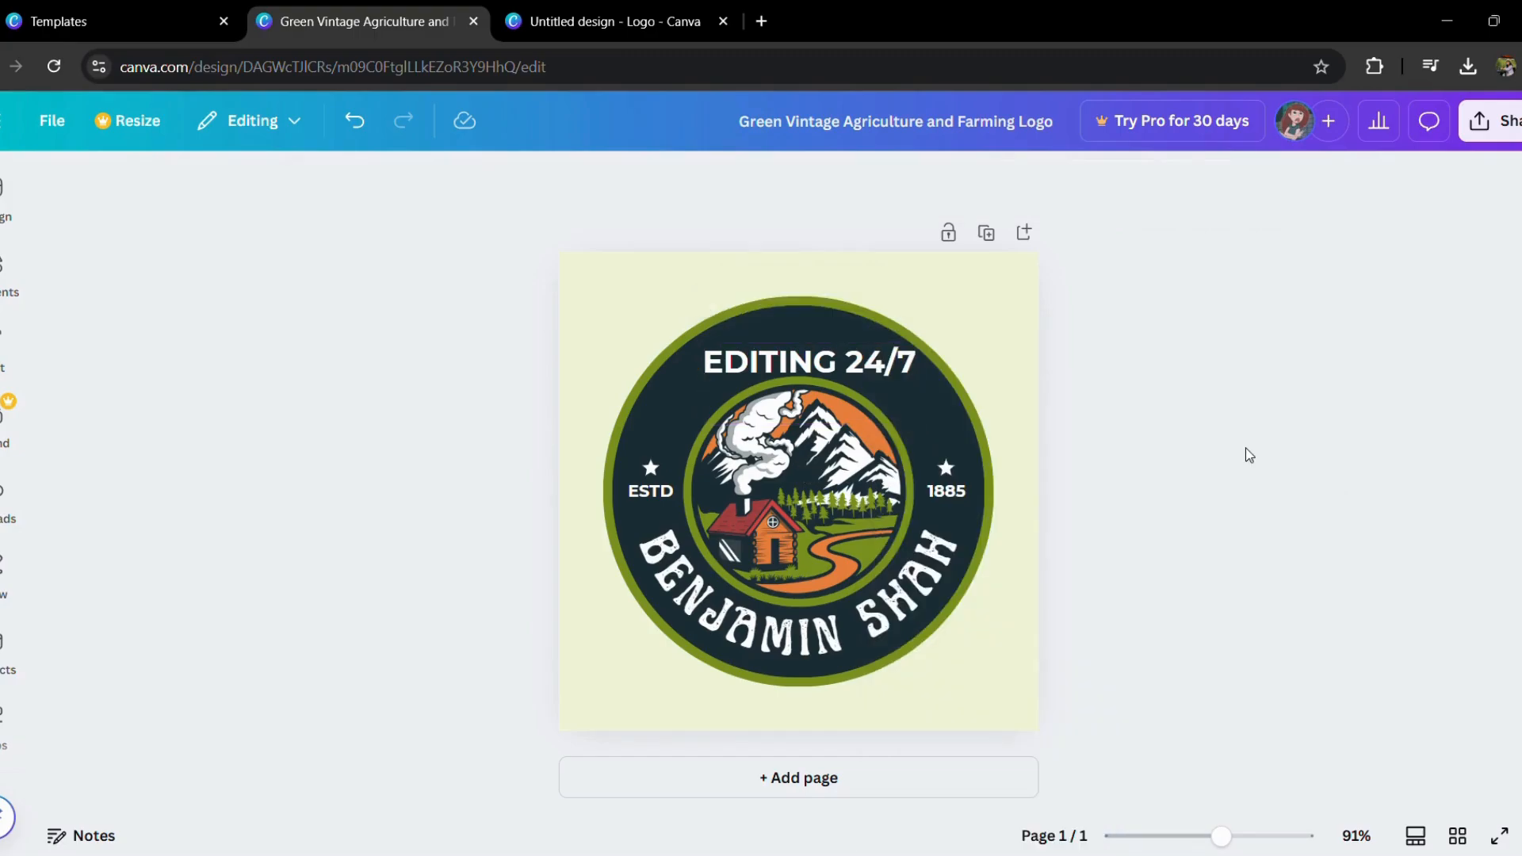
Step: Nudge the upper EDITING 24/7 text up and to the left, and replace the curved name in the lower ring with "EDITING24/7"
{"action": "left_click_drag", "start_coordinate": [819, 397], "coordinate": [838, 367]}
{"action": "left_click", "coordinate": [716, 612]}
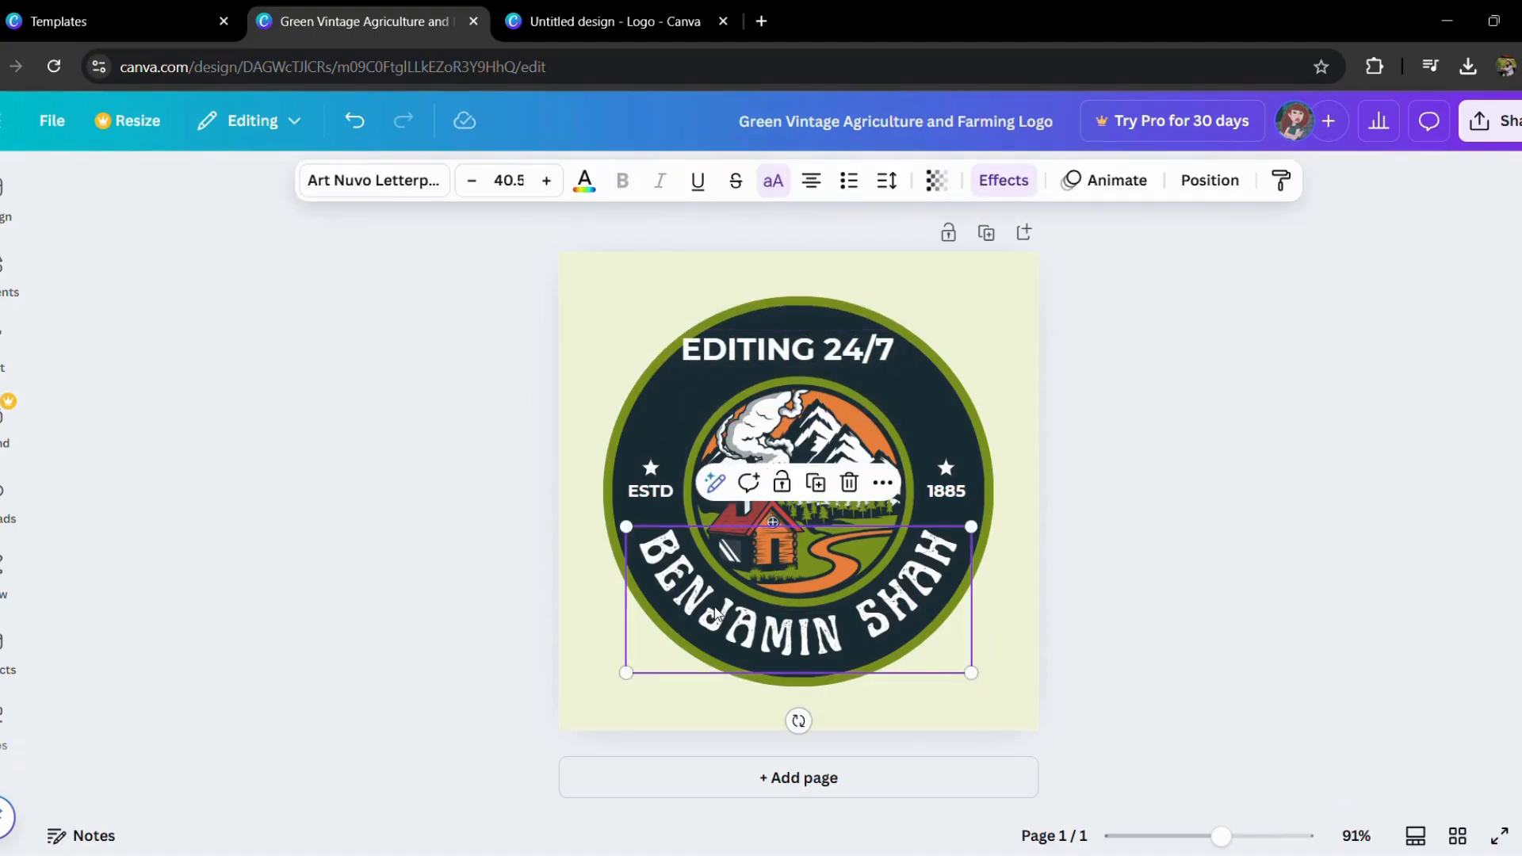
{"action": "double_click", "coordinate": [718, 612]}
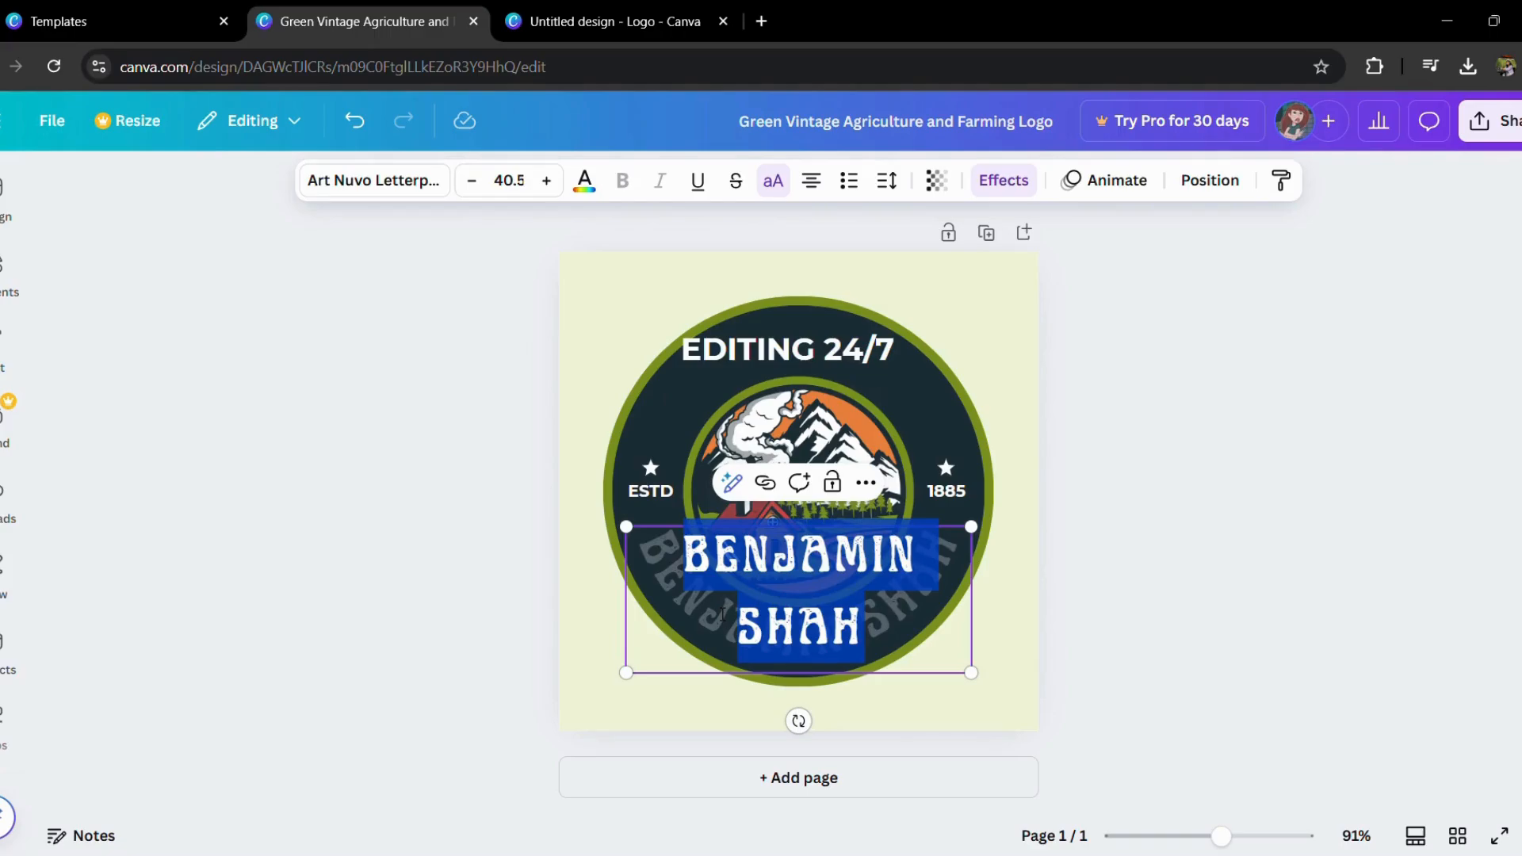
{"action": "key", "text": "BackSpace"}
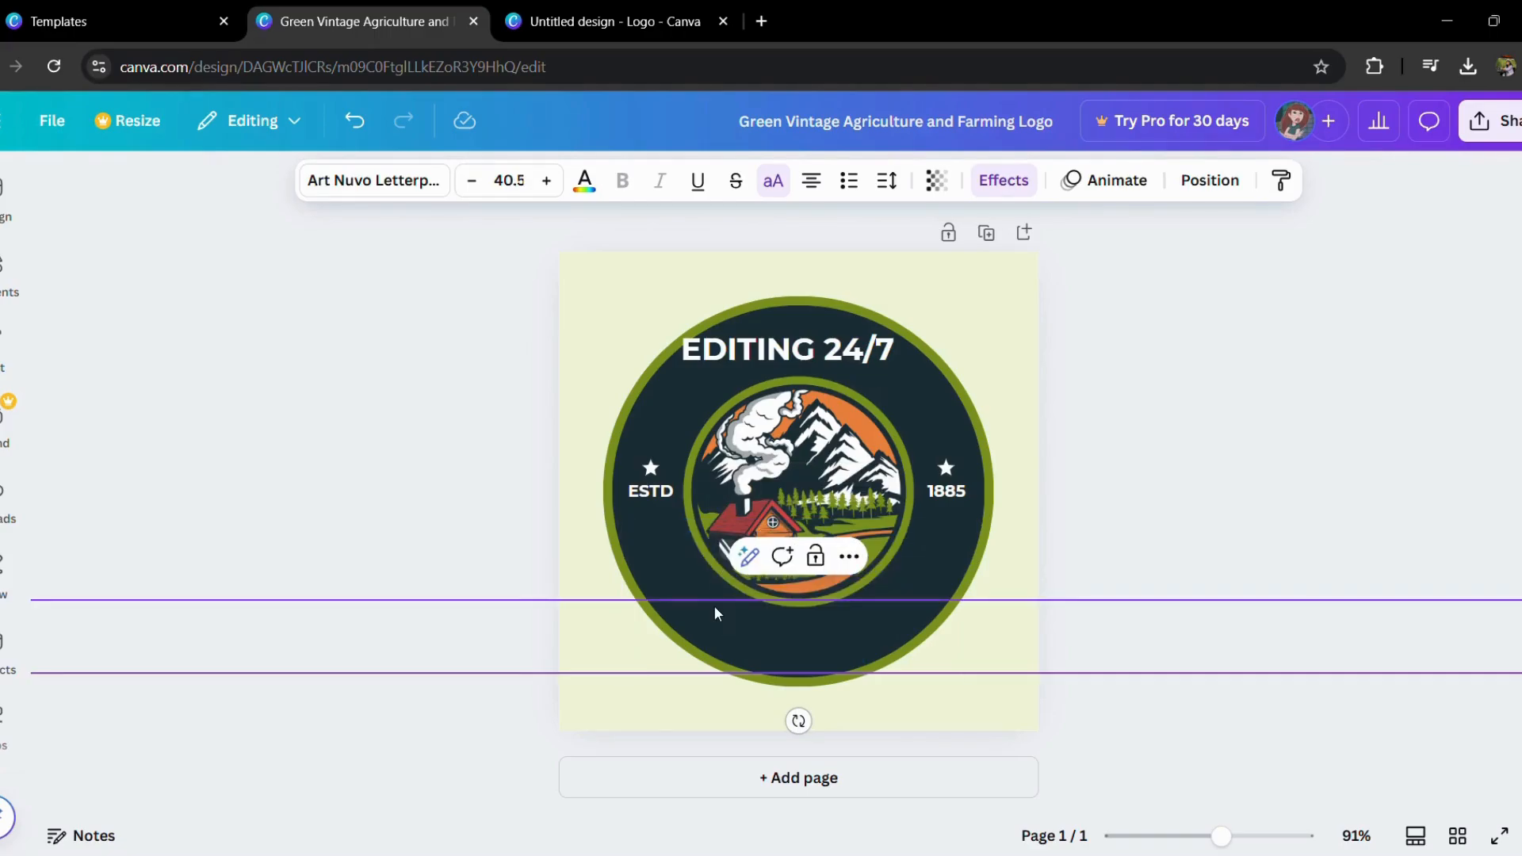
{"action": "type", "text": "ED"}
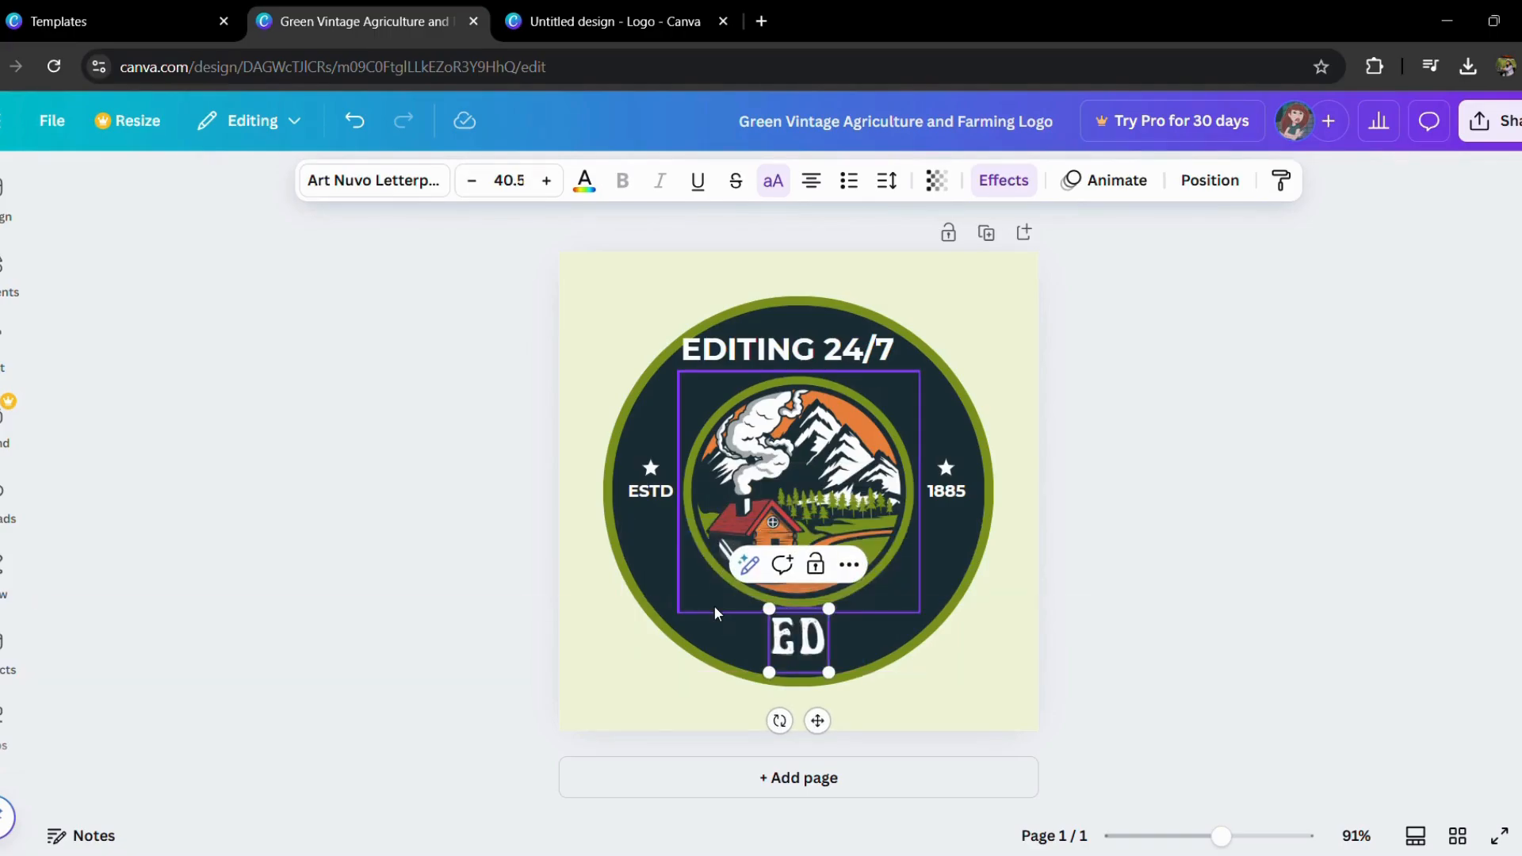
{"action": "type", "text": "ITIN"}
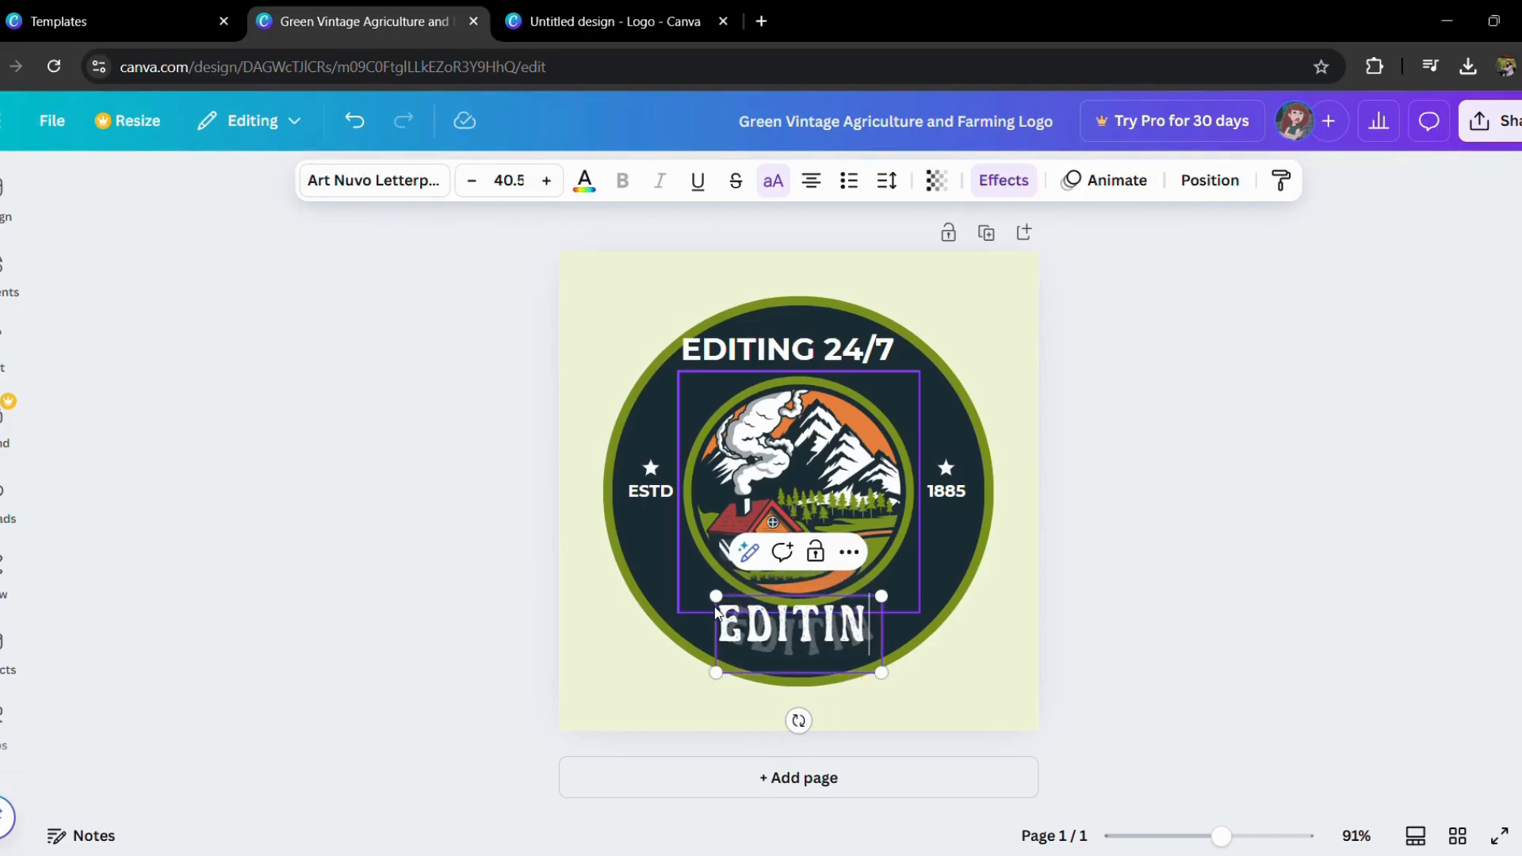
{"action": "type", "text": "G24/7"}
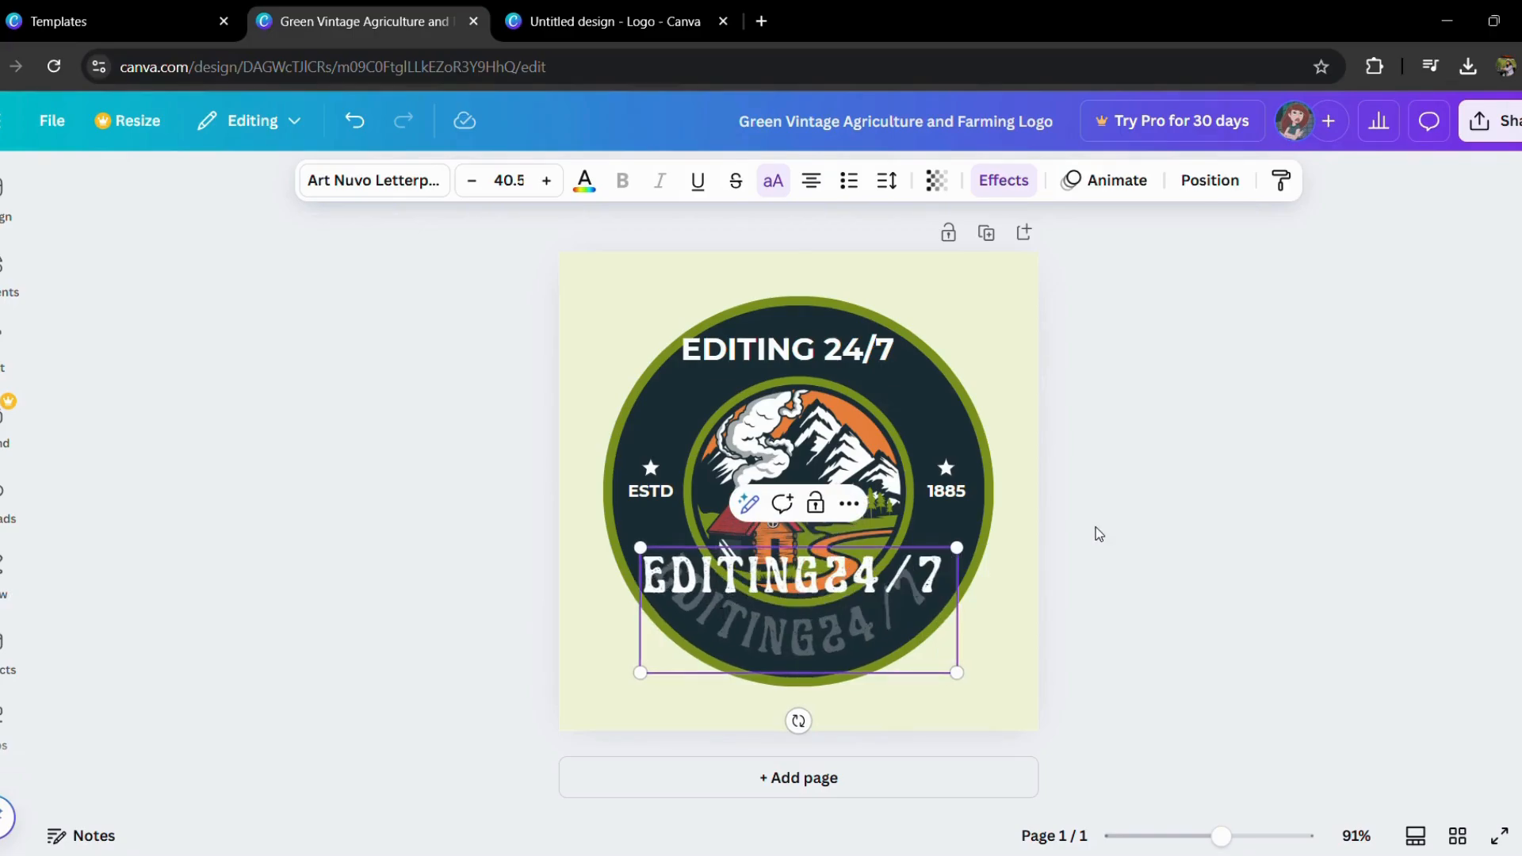
{"action": "left_click", "coordinate": [1135, 557]}
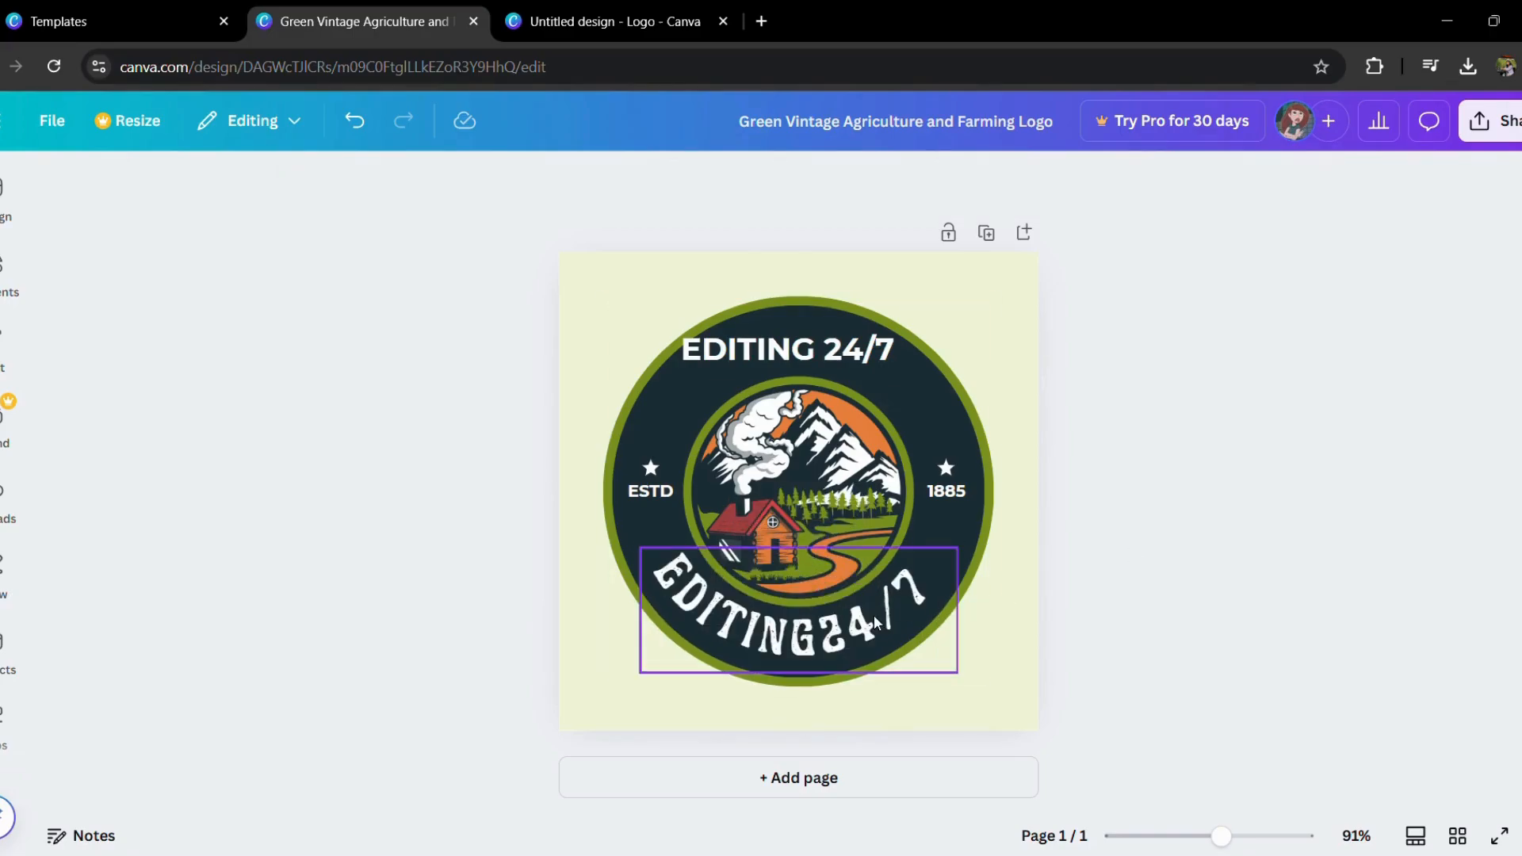
Step: Delete the straight EDITING 24/7 text from the upper part of the ring
{"action": "left_click", "coordinate": [798, 372]}
{"action": "left_click", "coordinate": [837, 284]}
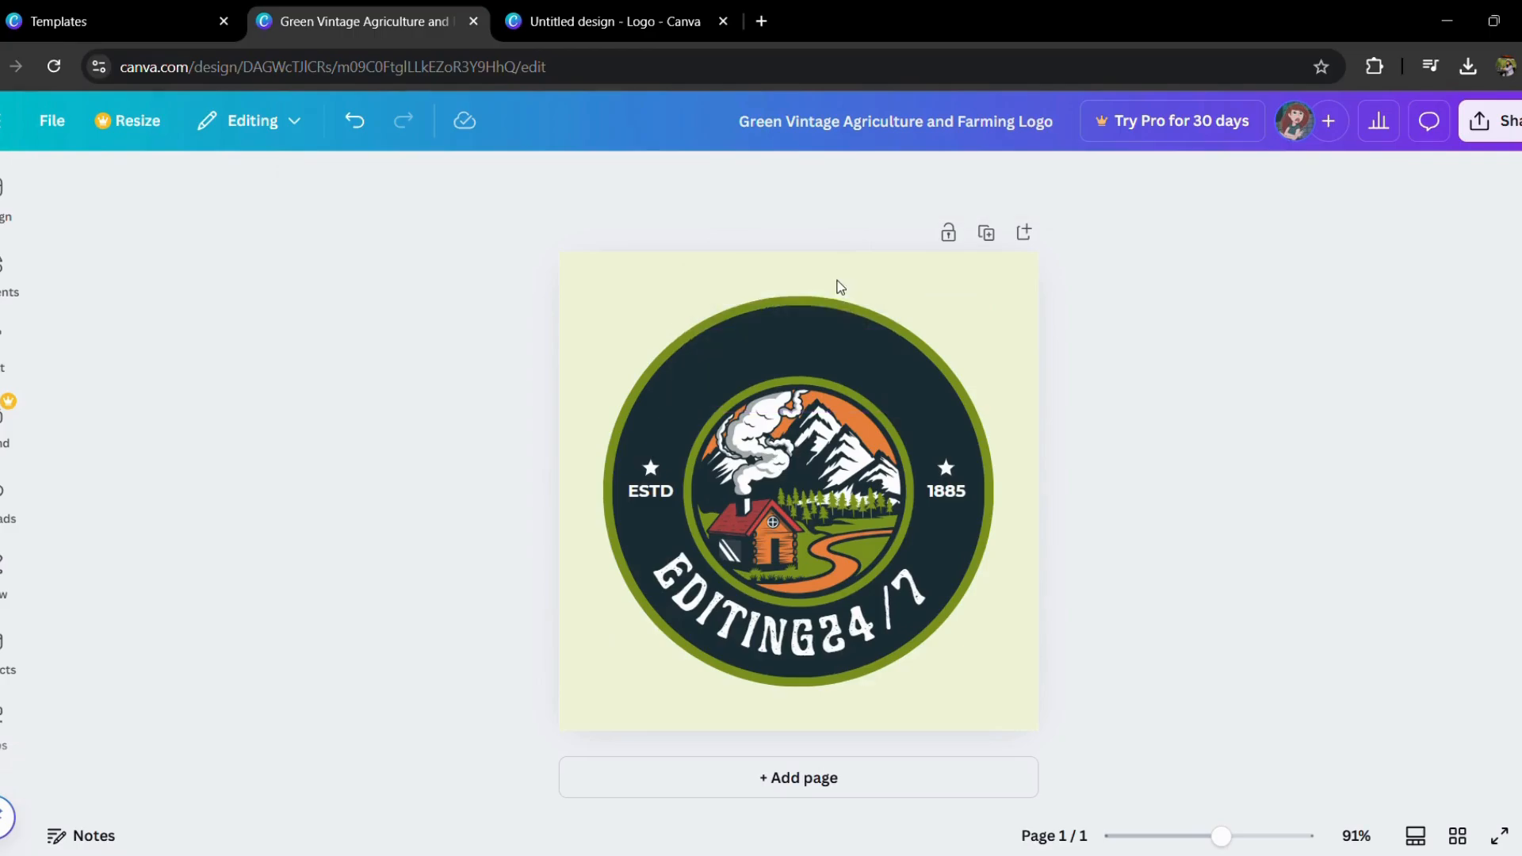
Step: Recolor the green parts of the central cabin and mountain illustration to orange #e9803d
{"action": "left_click", "coordinate": [816, 497]}
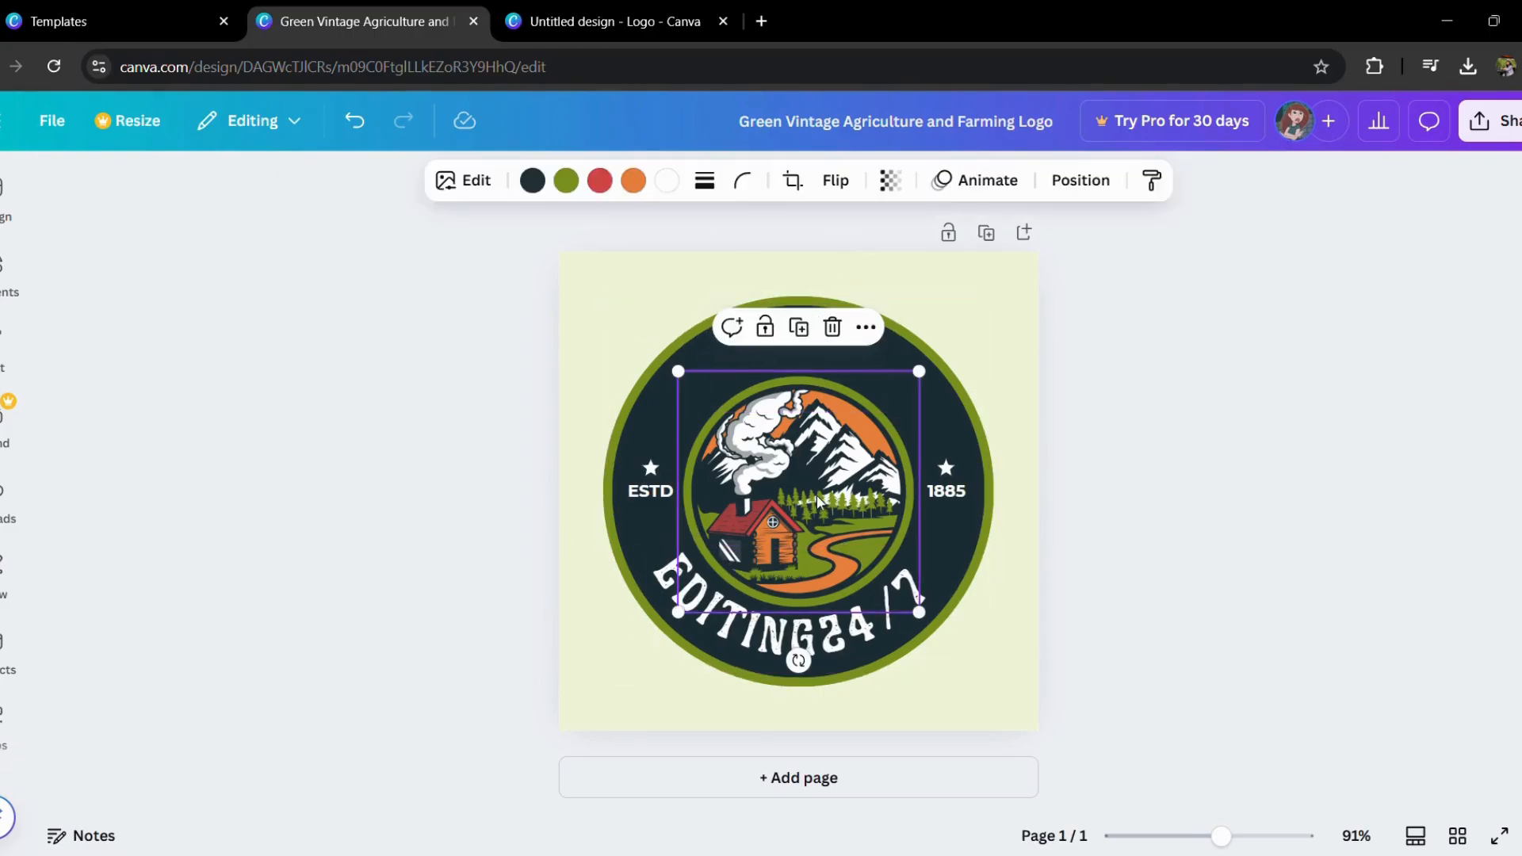
{"action": "left_click", "coordinate": [568, 194]}
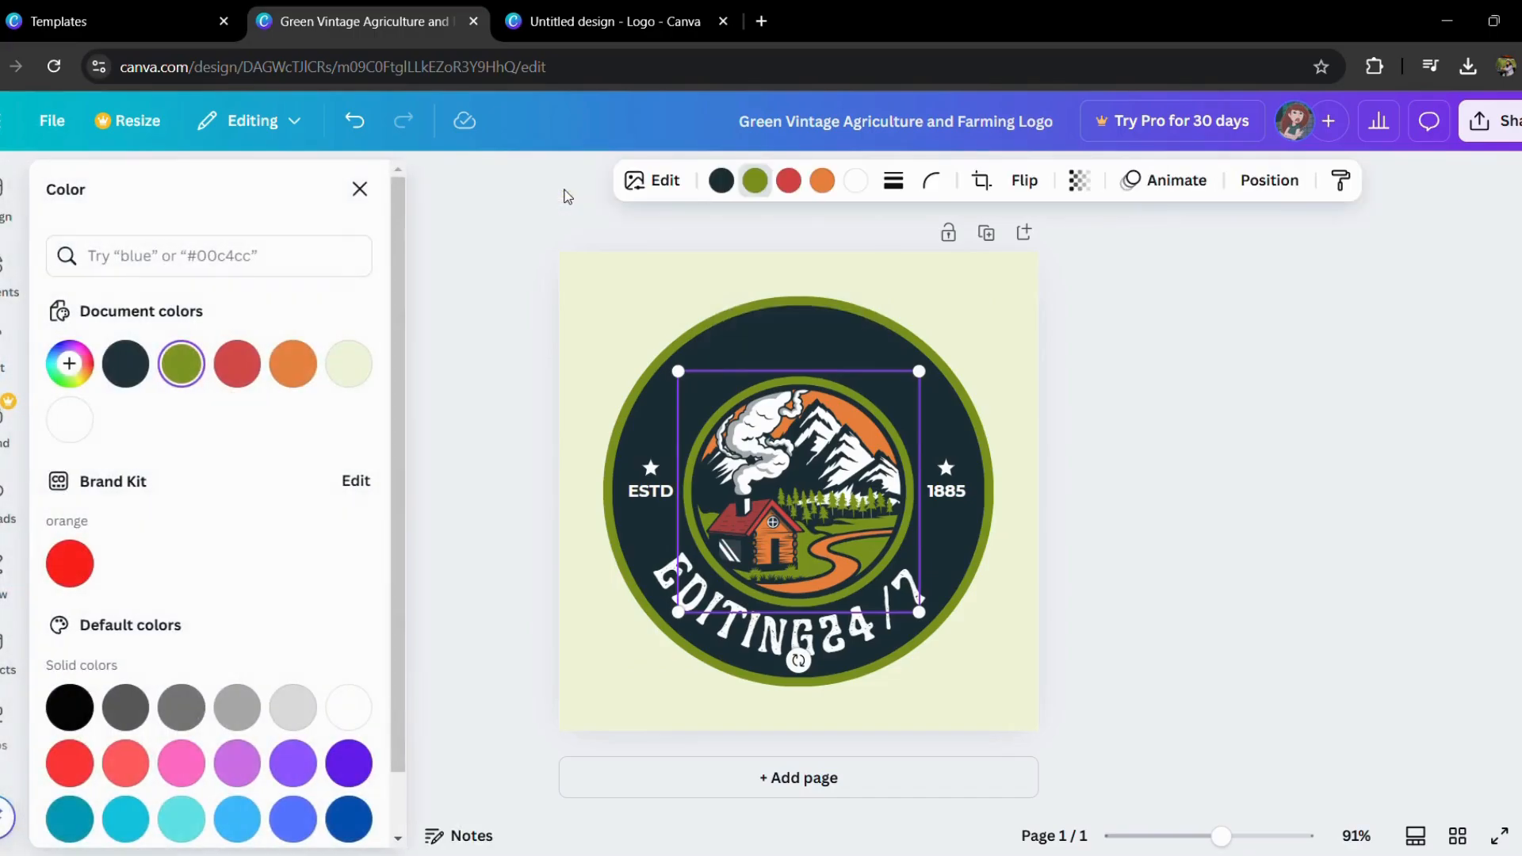
{"action": "left_click", "coordinate": [292, 373]}
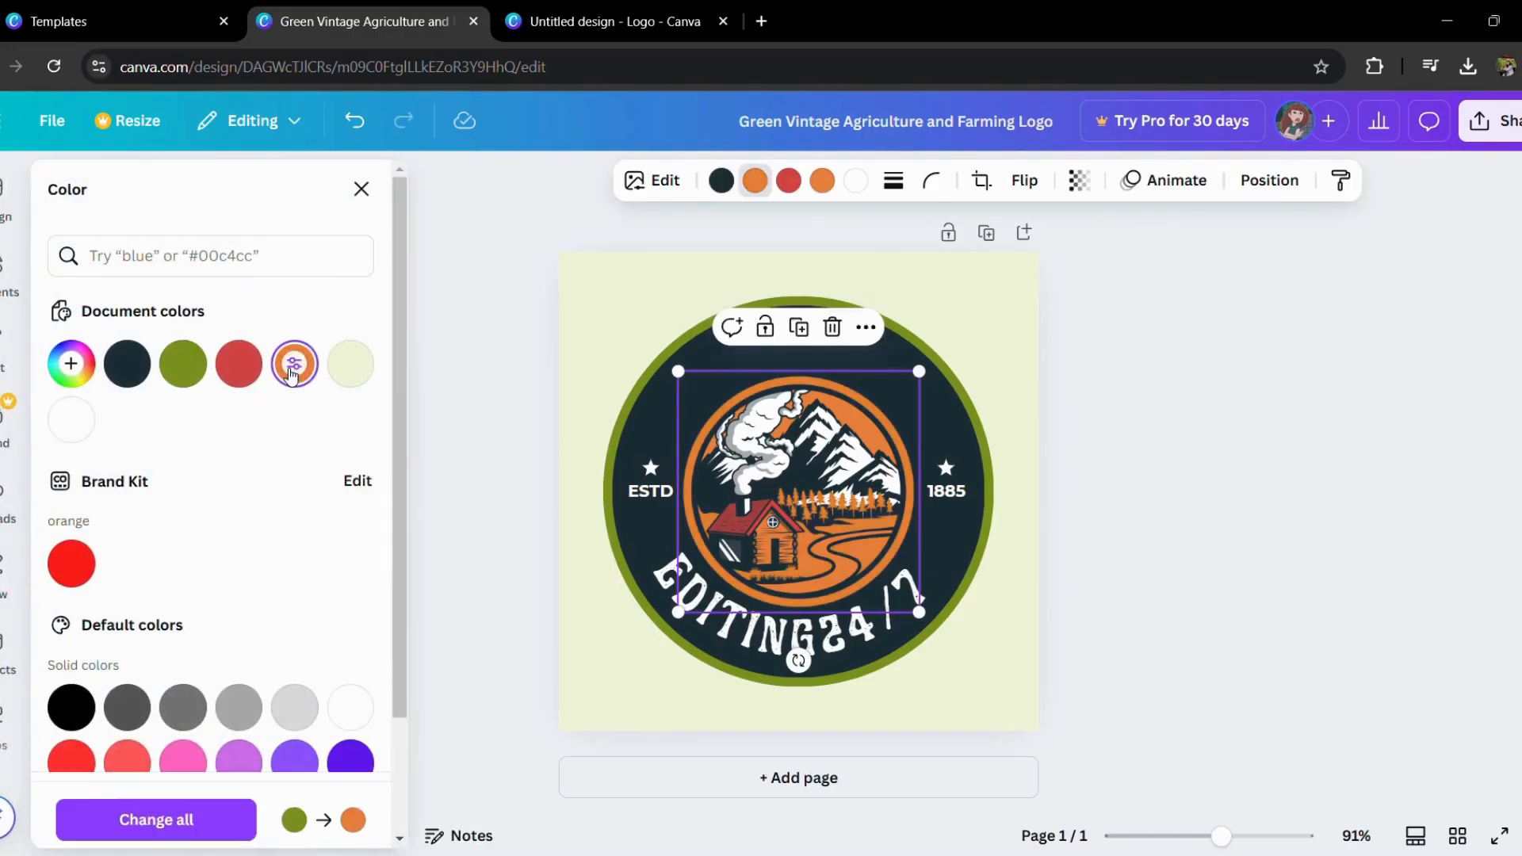
Step: Try purple on the orange-recolored parts of the cabin illustration, and set them back to the template's green
{"action": "left_click", "coordinate": [262, 759]}
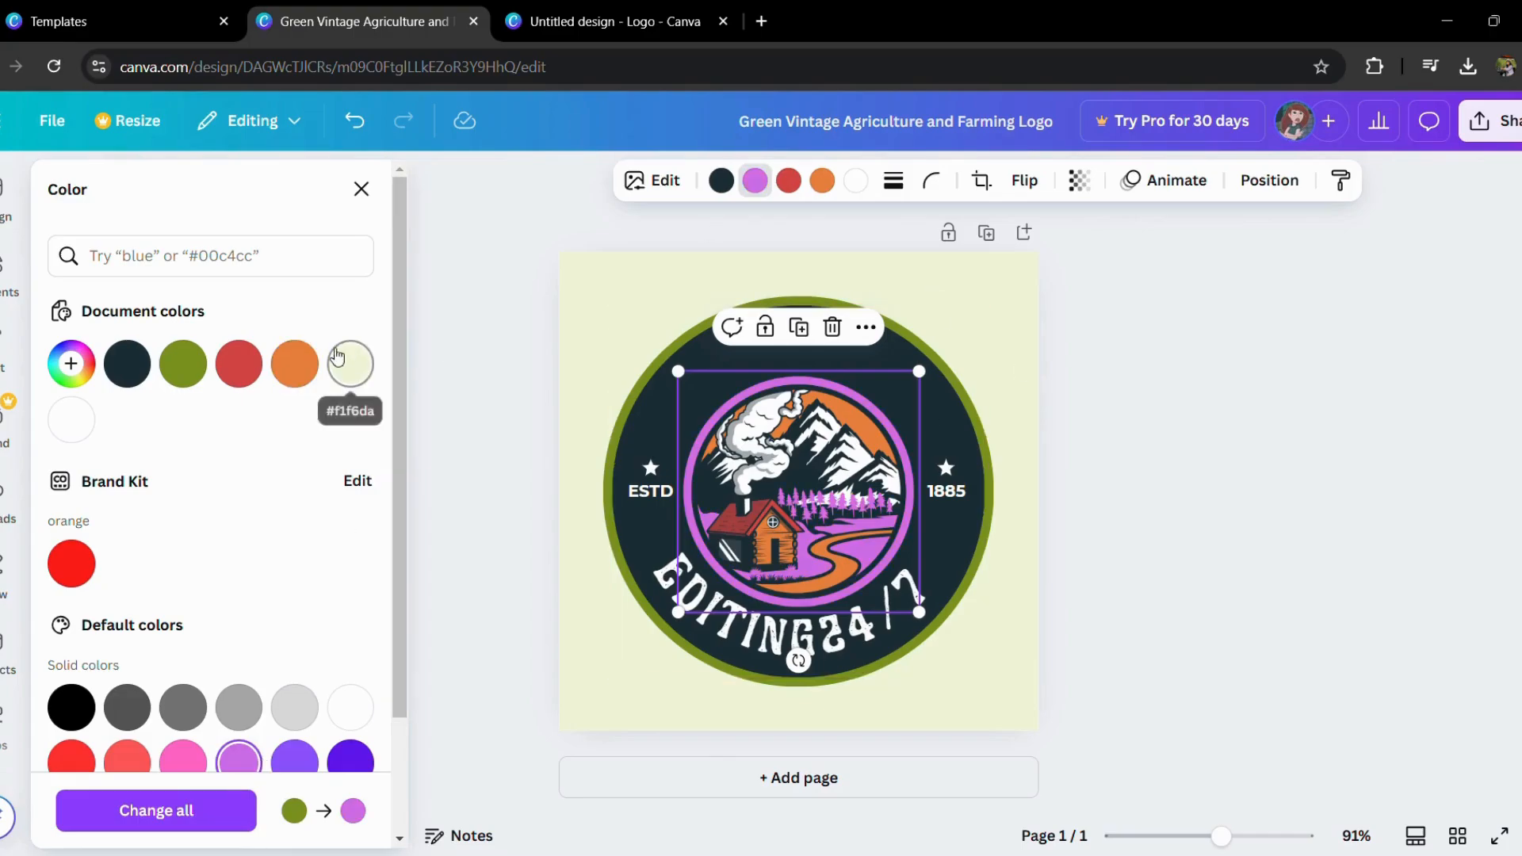
{"action": "left_click", "coordinate": [181, 365]}
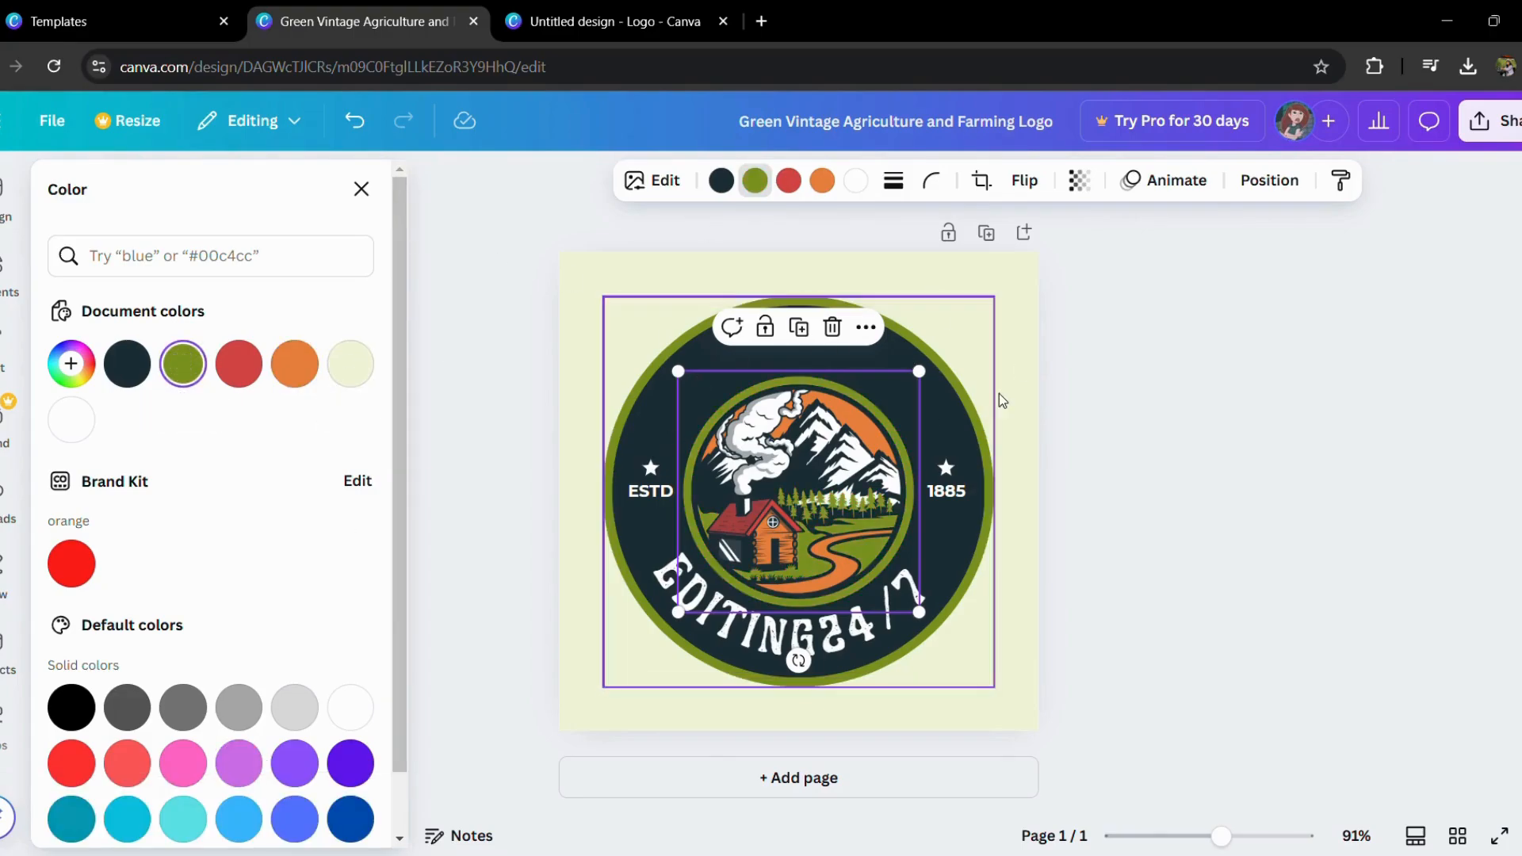
{"action": "key", "text": "Escape"}
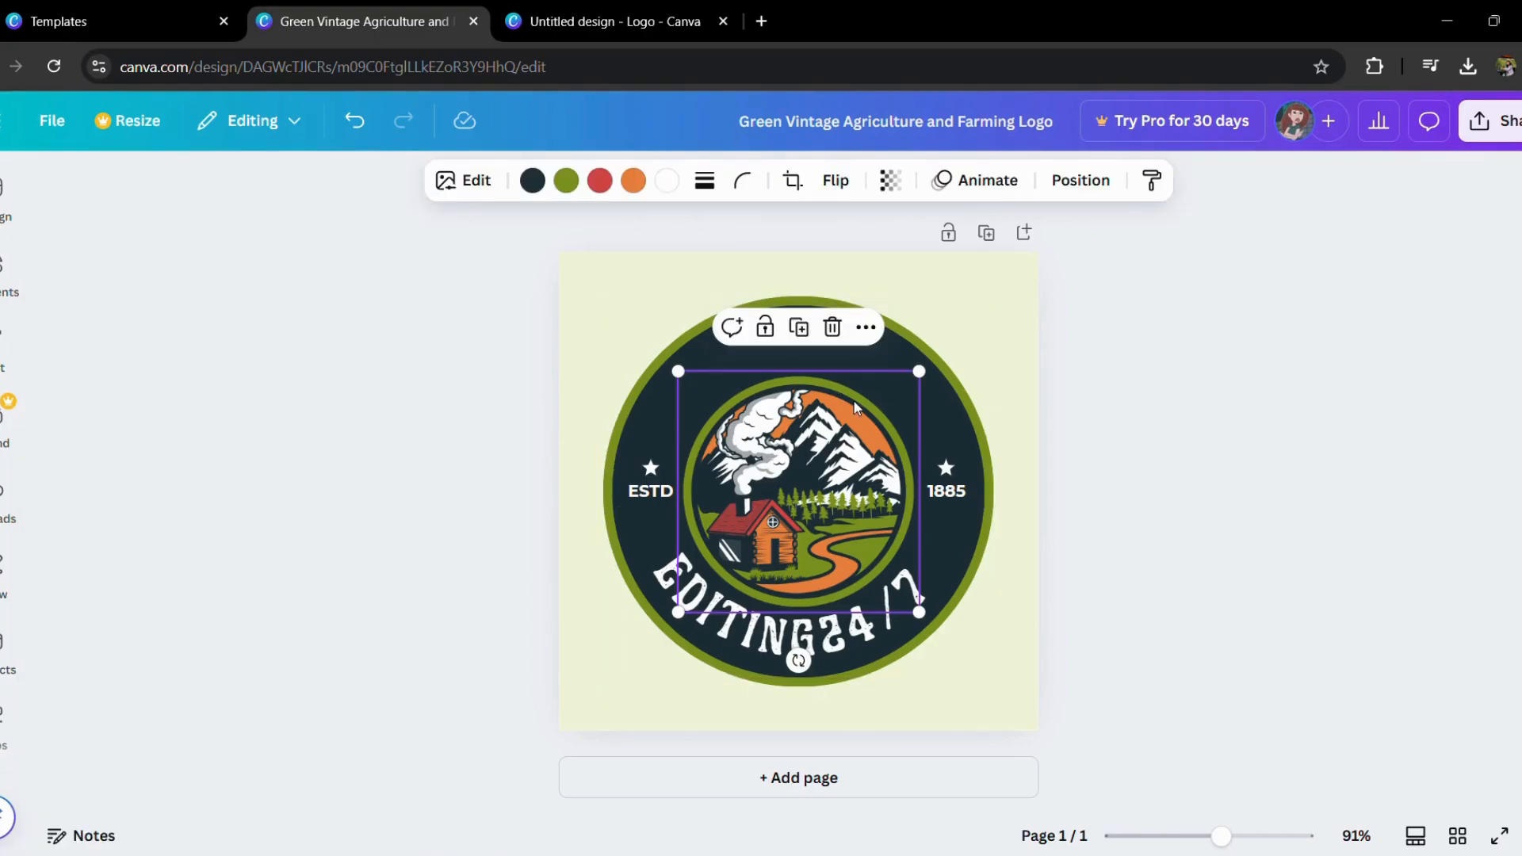
Step: Delete the cabin illustration, the dark circle, and the remaining green circle with its stars and texts from the page
{"action": "left_click", "coordinate": [833, 328]}
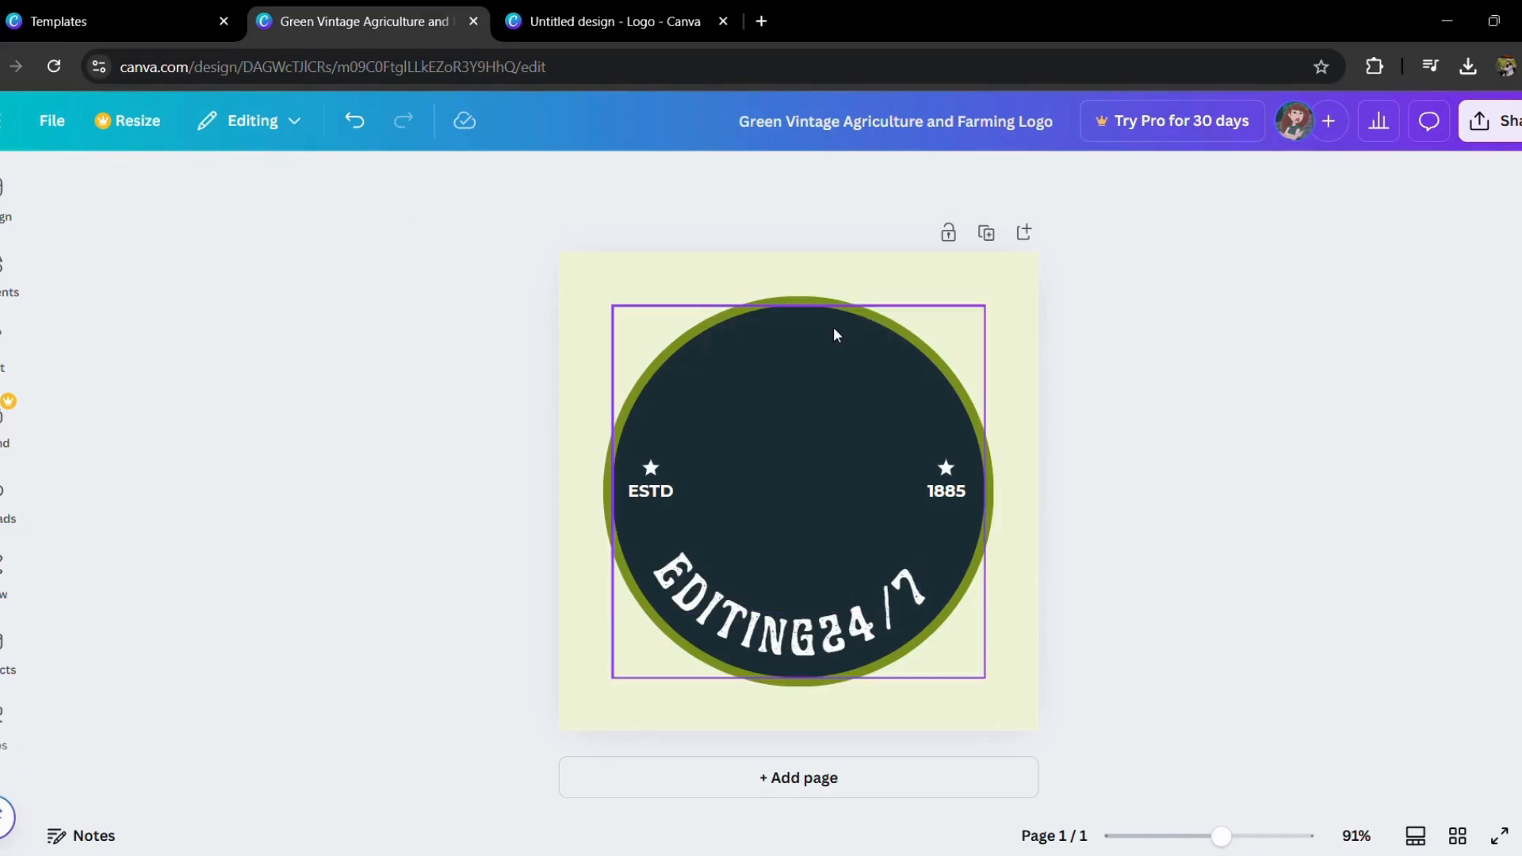
{"action": "left_click", "coordinate": [743, 341]}
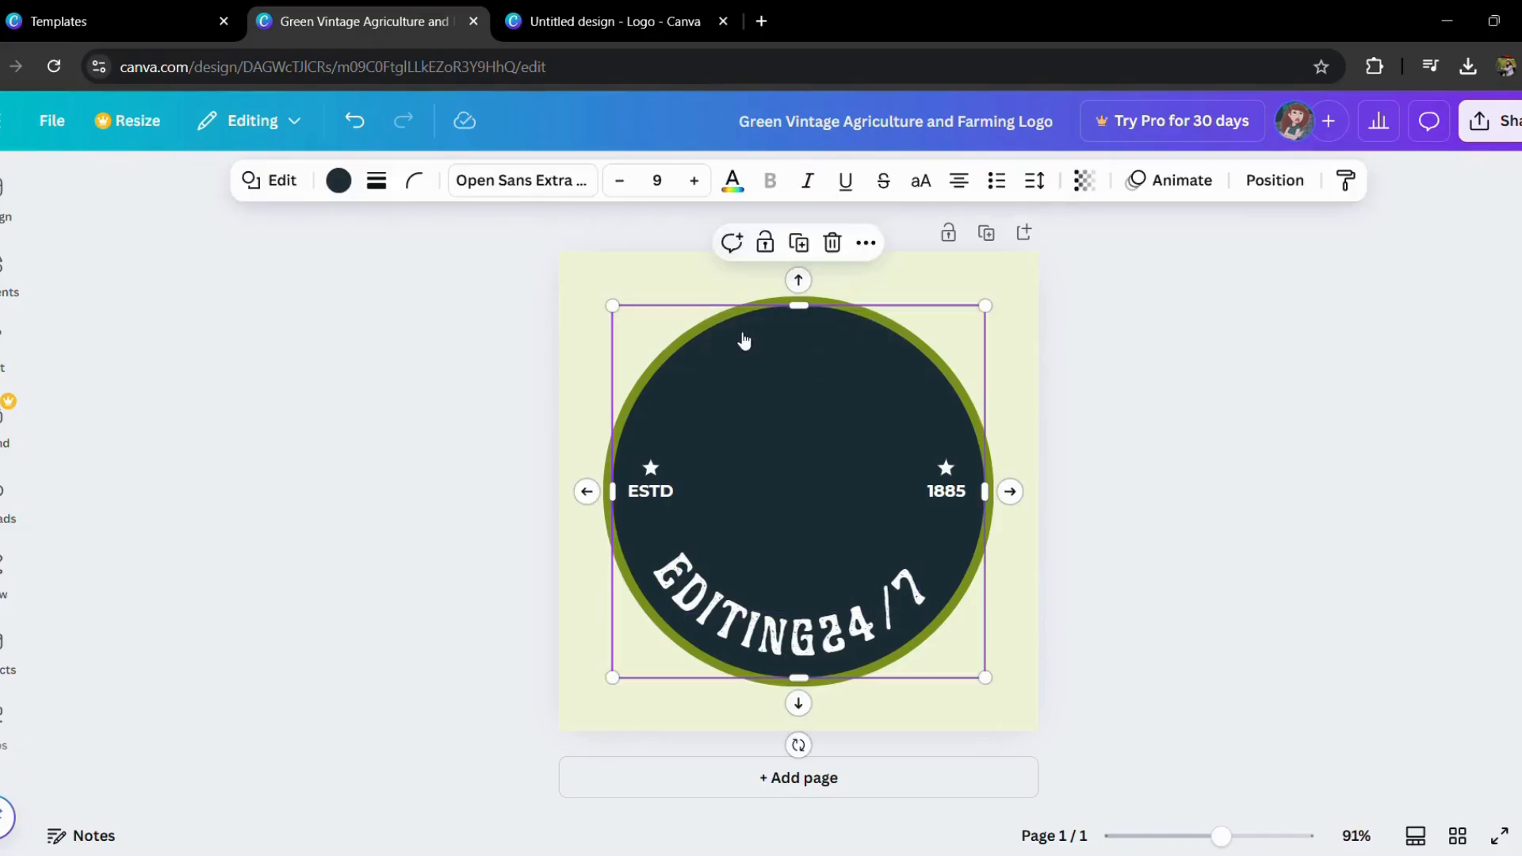
{"action": "left_click", "coordinate": [832, 243]}
{"action": "left_click", "coordinate": [986, 586]}
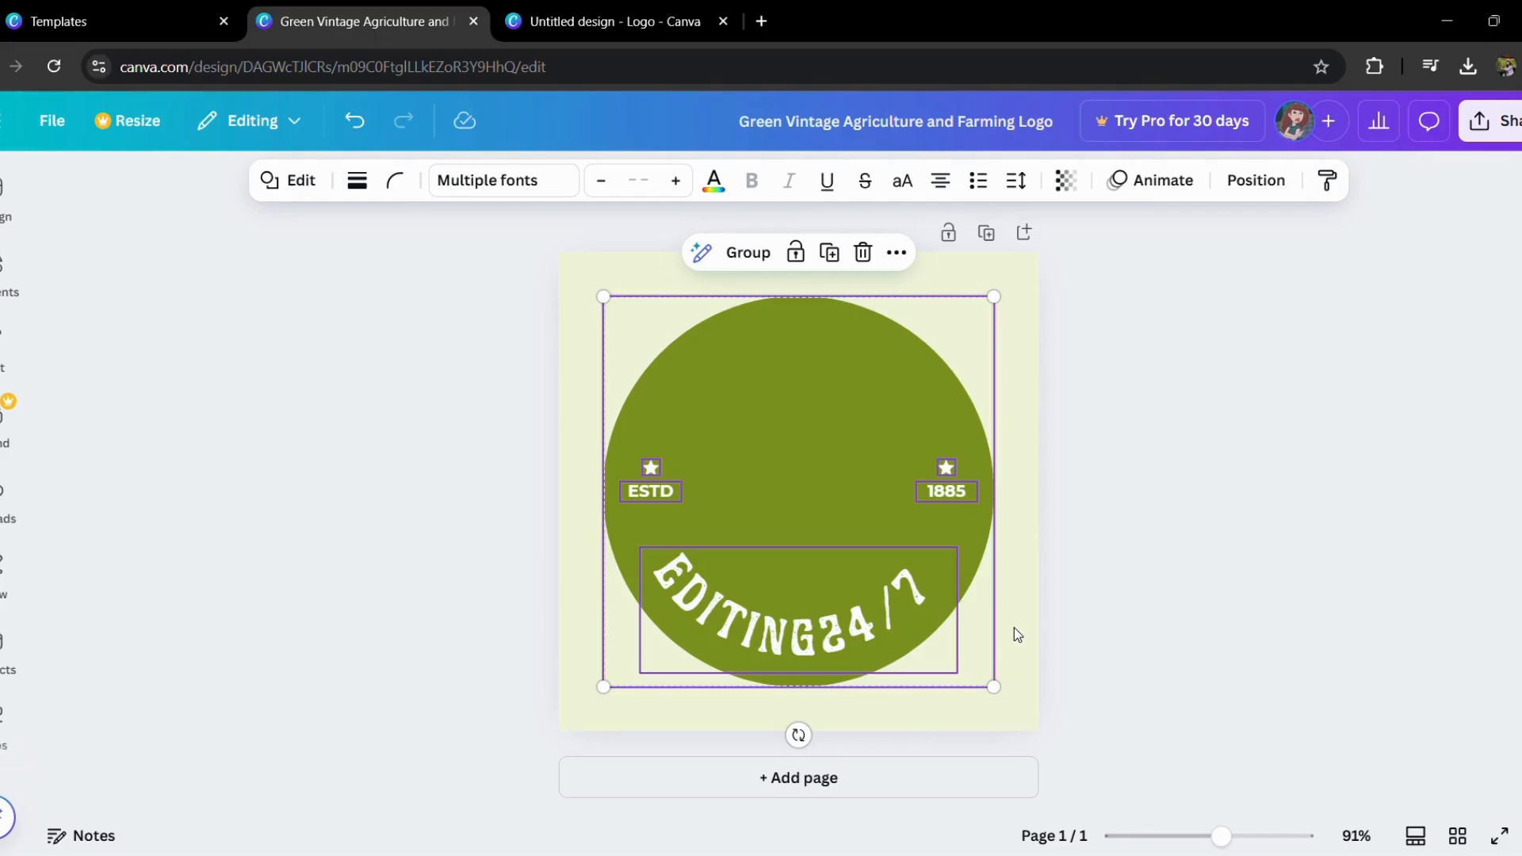
{"action": "left_click", "coordinate": [867, 251]}
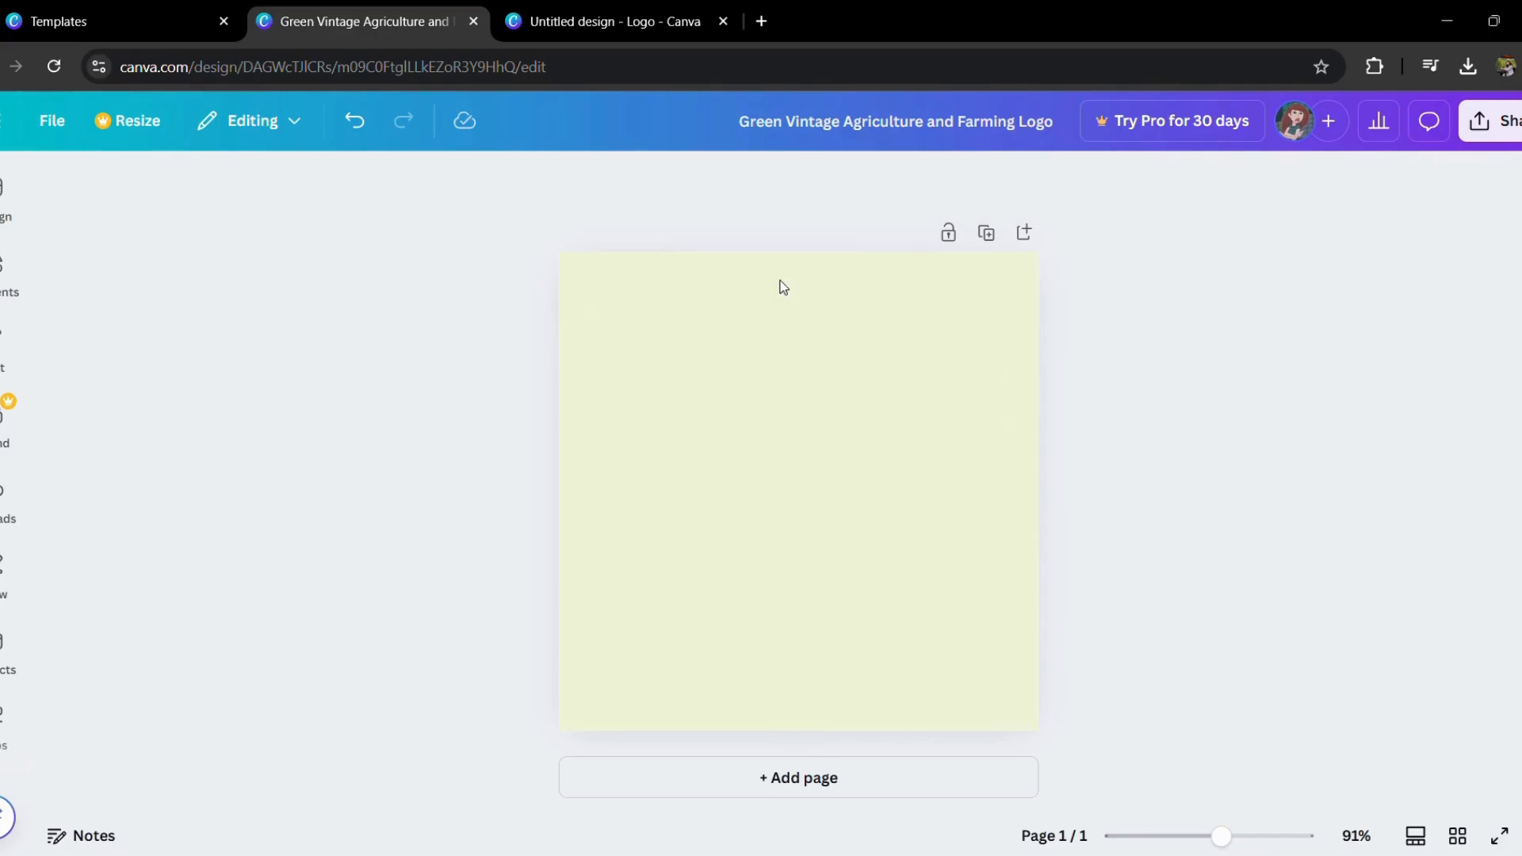
Step: Change the empty page's background color to white
{"action": "left_click", "coordinate": [608, 306]}
{"action": "left_click", "coordinate": [776, 181]}
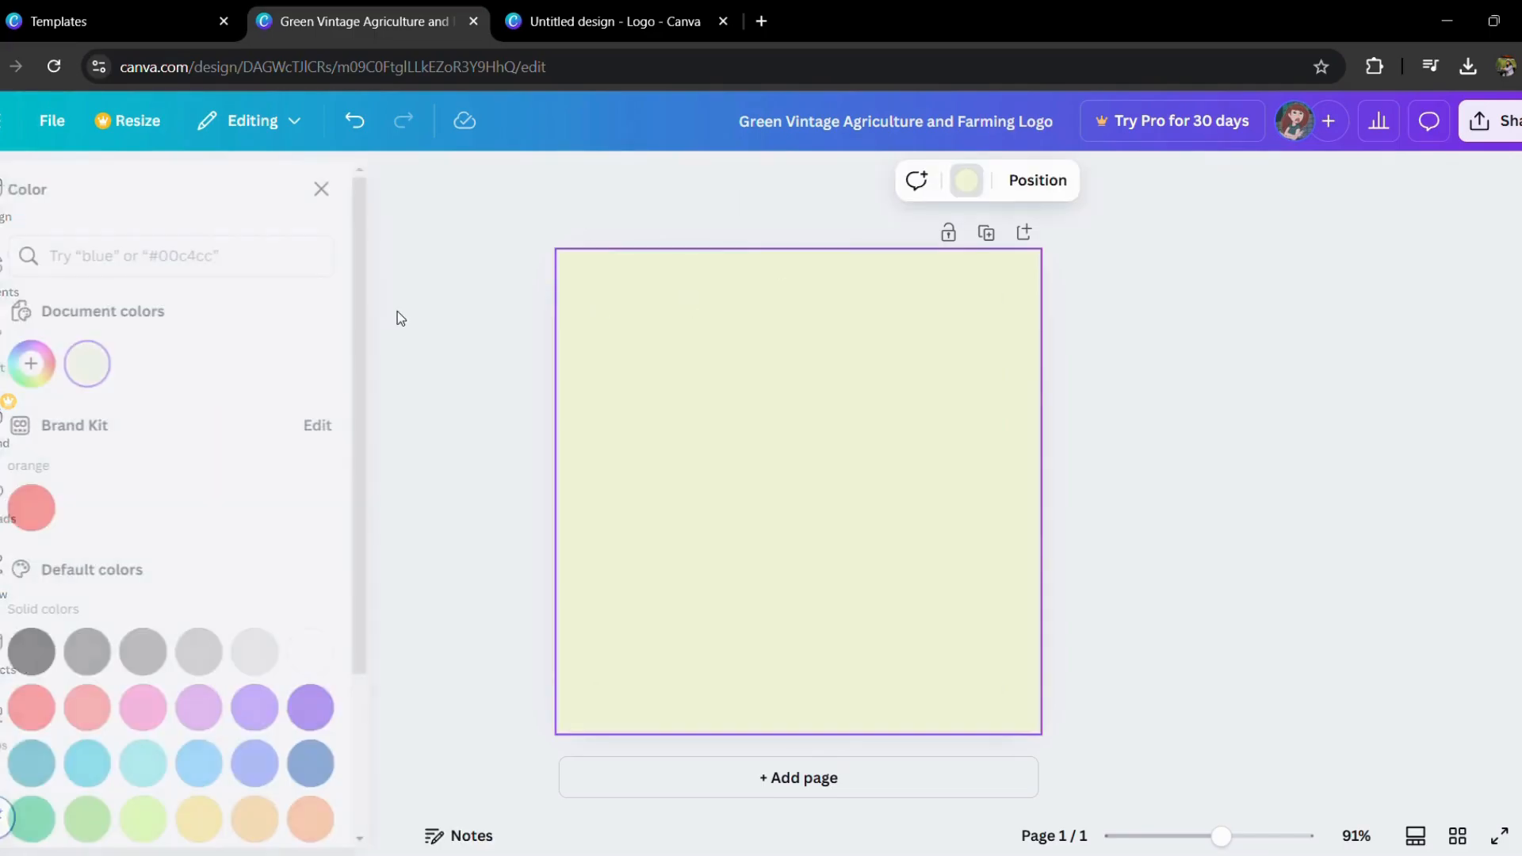
{"action": "left_click", "coordinate": [349, 653]}
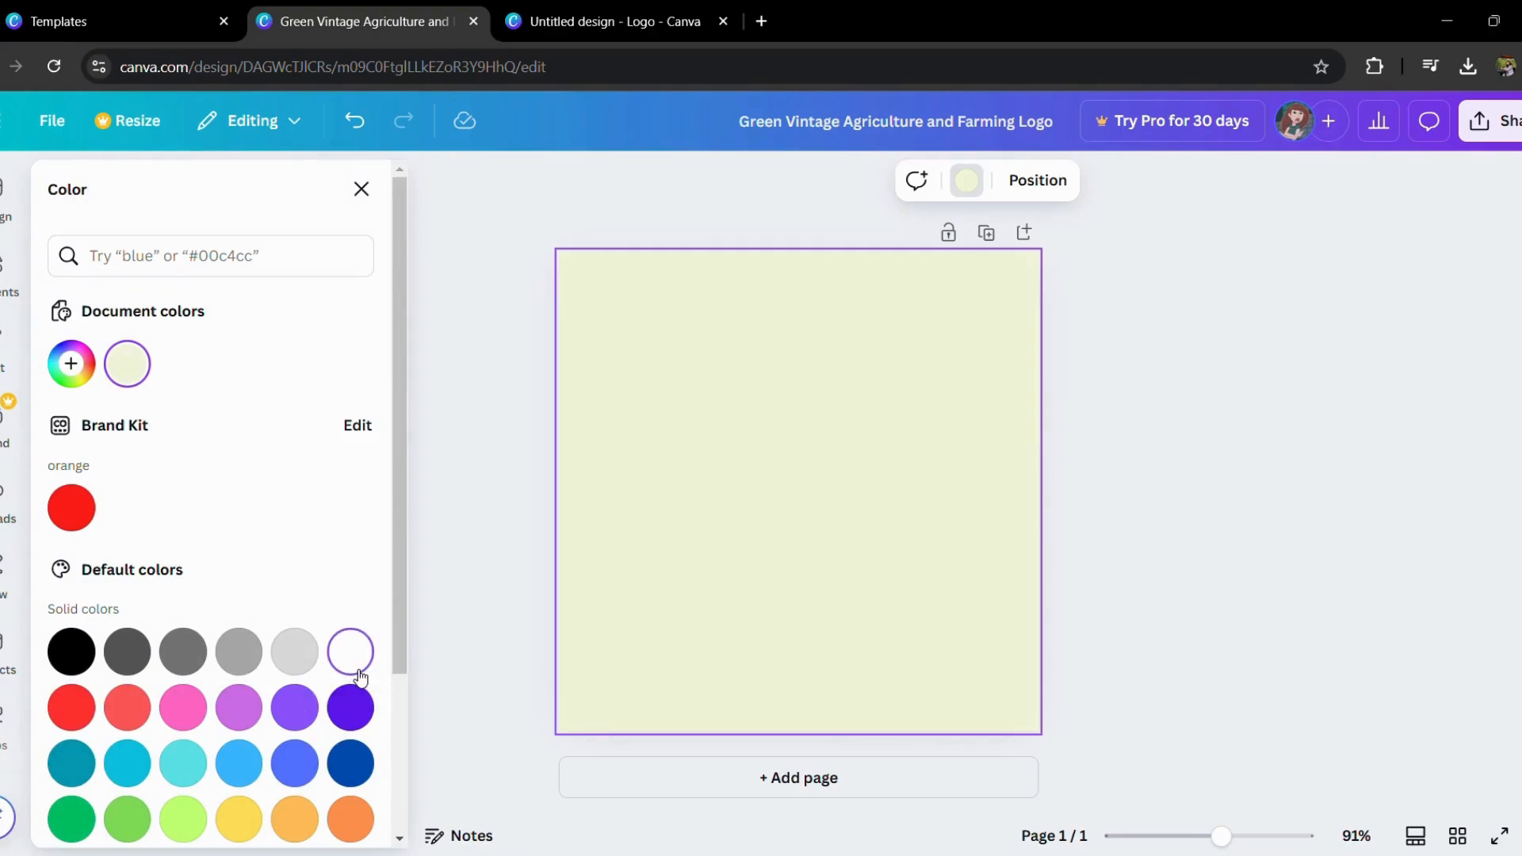
Step: Search the elements for "Circle" and add the solid circle shape to the page
{"action": "left_click", "coordinate": [4, 263]}
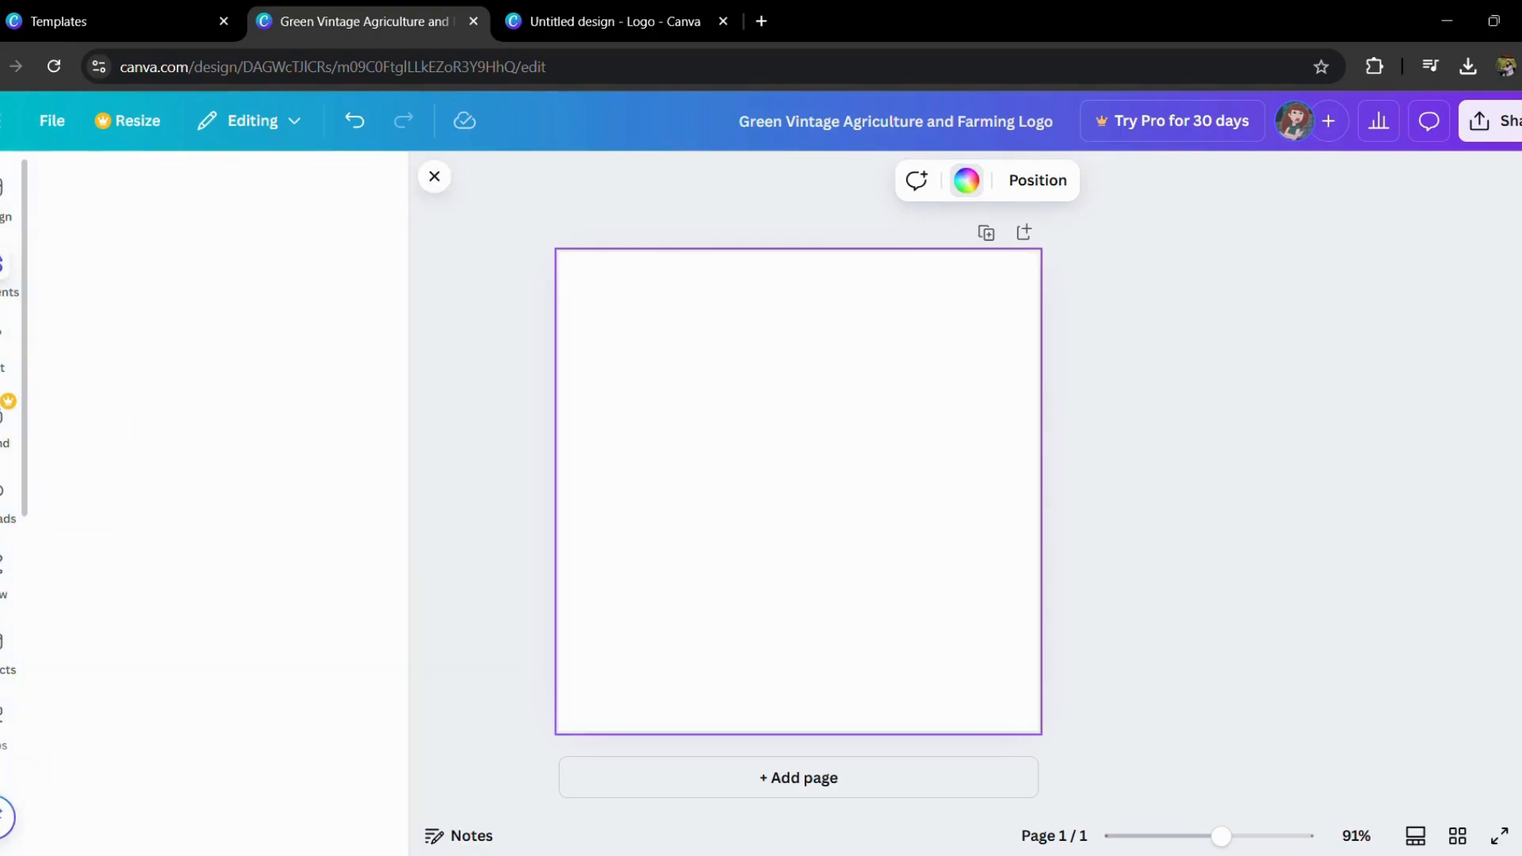
{"action": "left_click", "coordinate": [74, 252]}
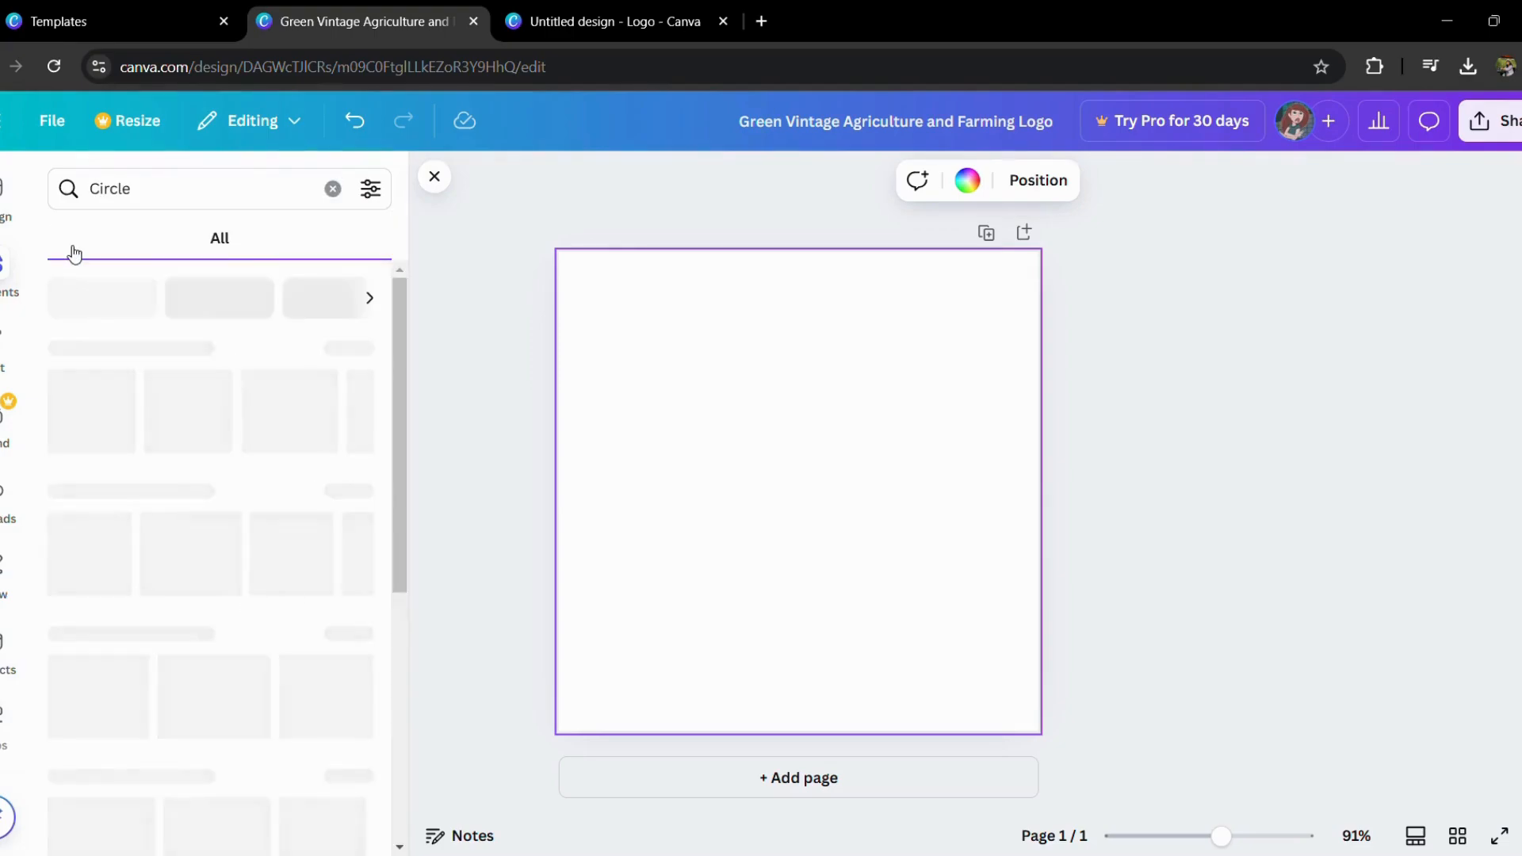
{"action": "scroll", "coordinate": [198, 537], "scroll_direction": "down", "scroll_amount": 1}
{"action": "scroll", "coordinate": [199, 538], "scroll_direction": "down", "scroll_amount": 1}
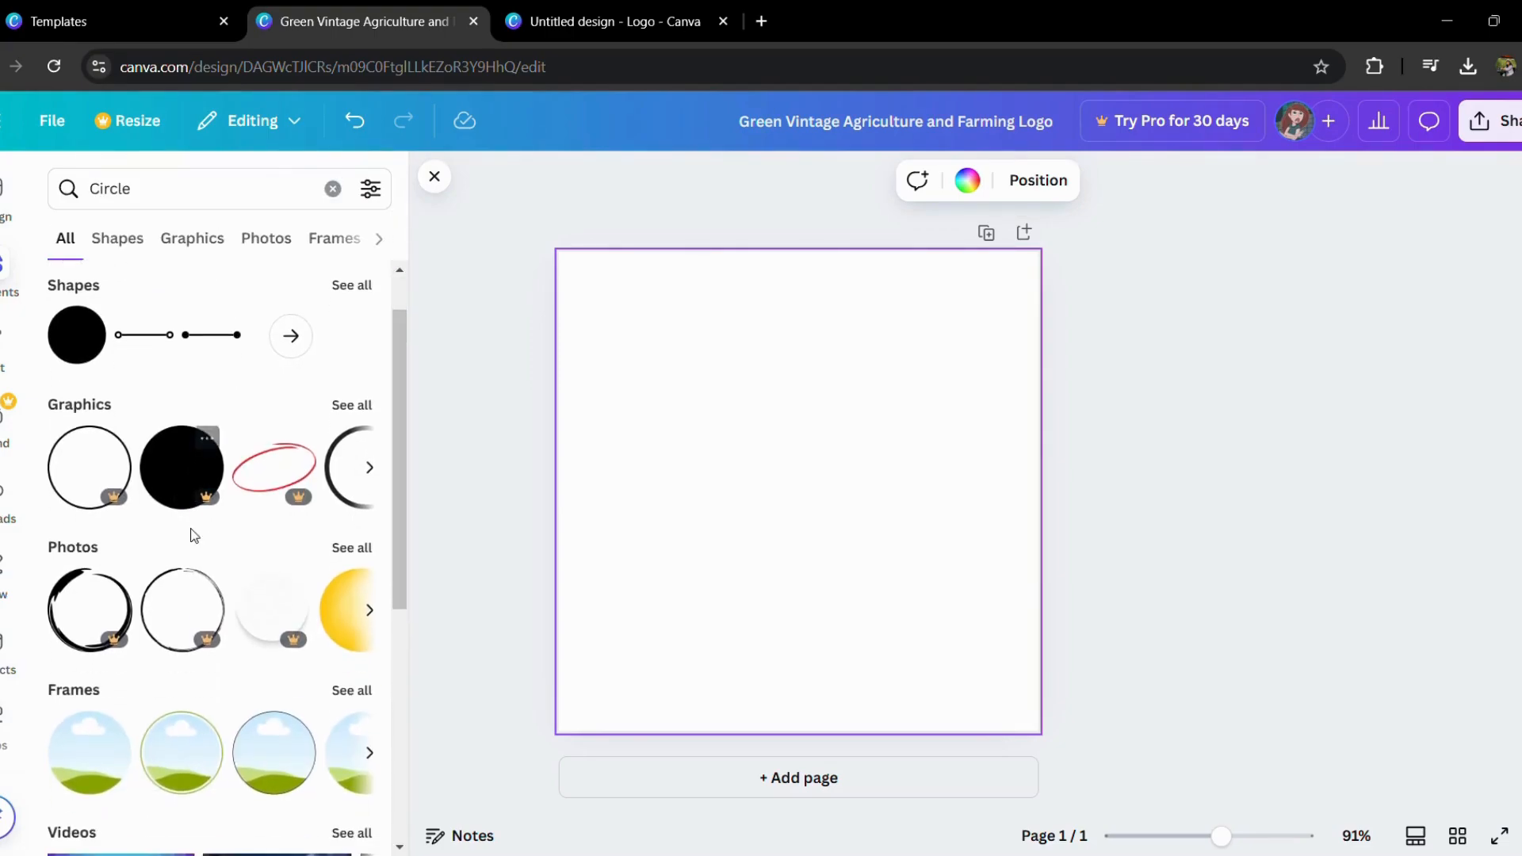
{"action": "left_click", "coordinate": [125, 249]}
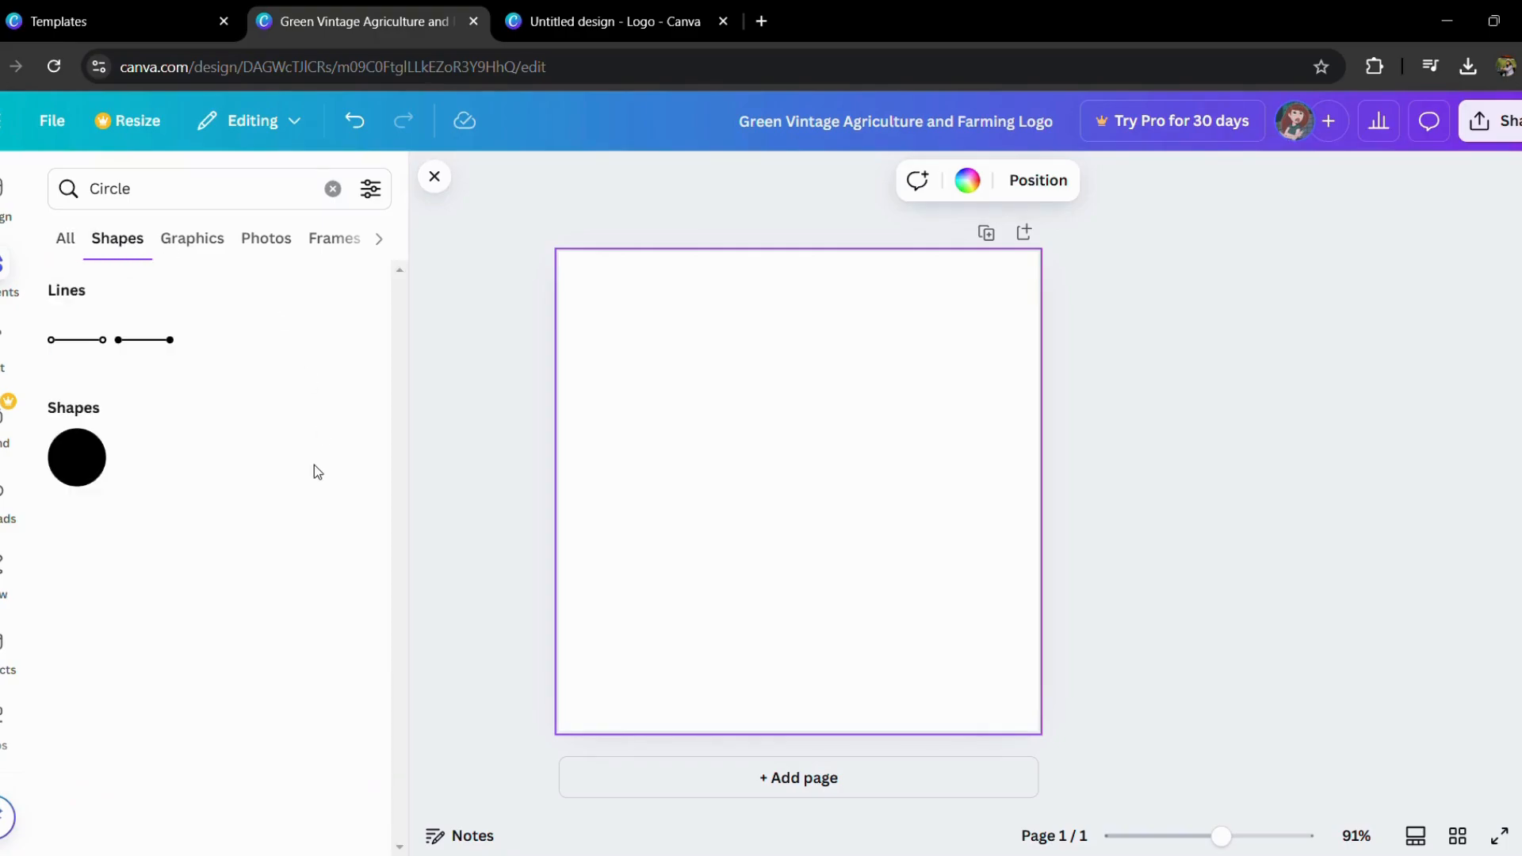
{"action": "left_click", "coordinate": [93, 446]}
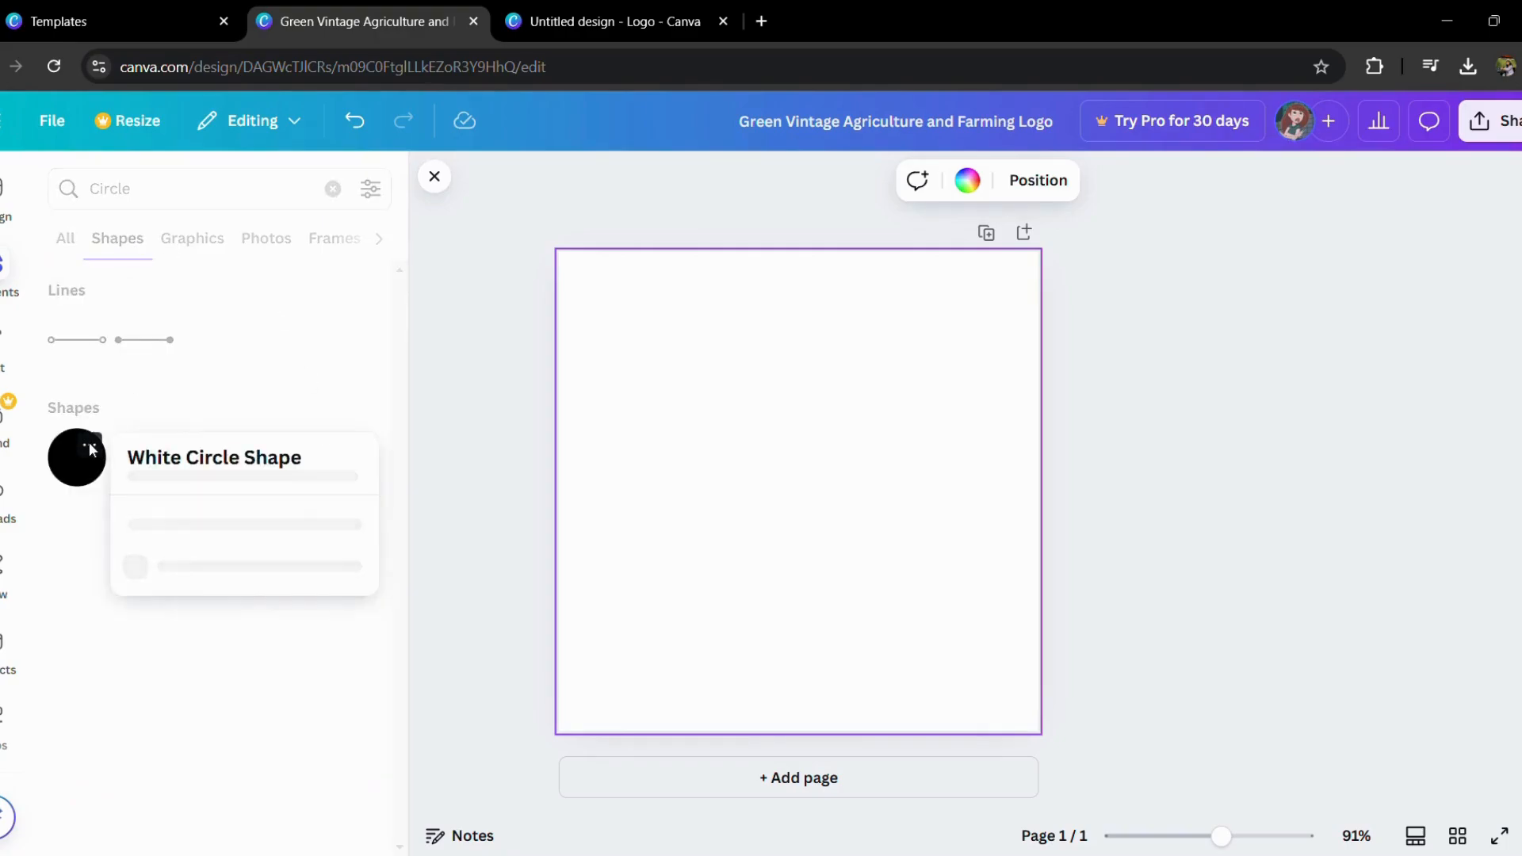
{"action": "left_click", "coordinate": [84, 479]}
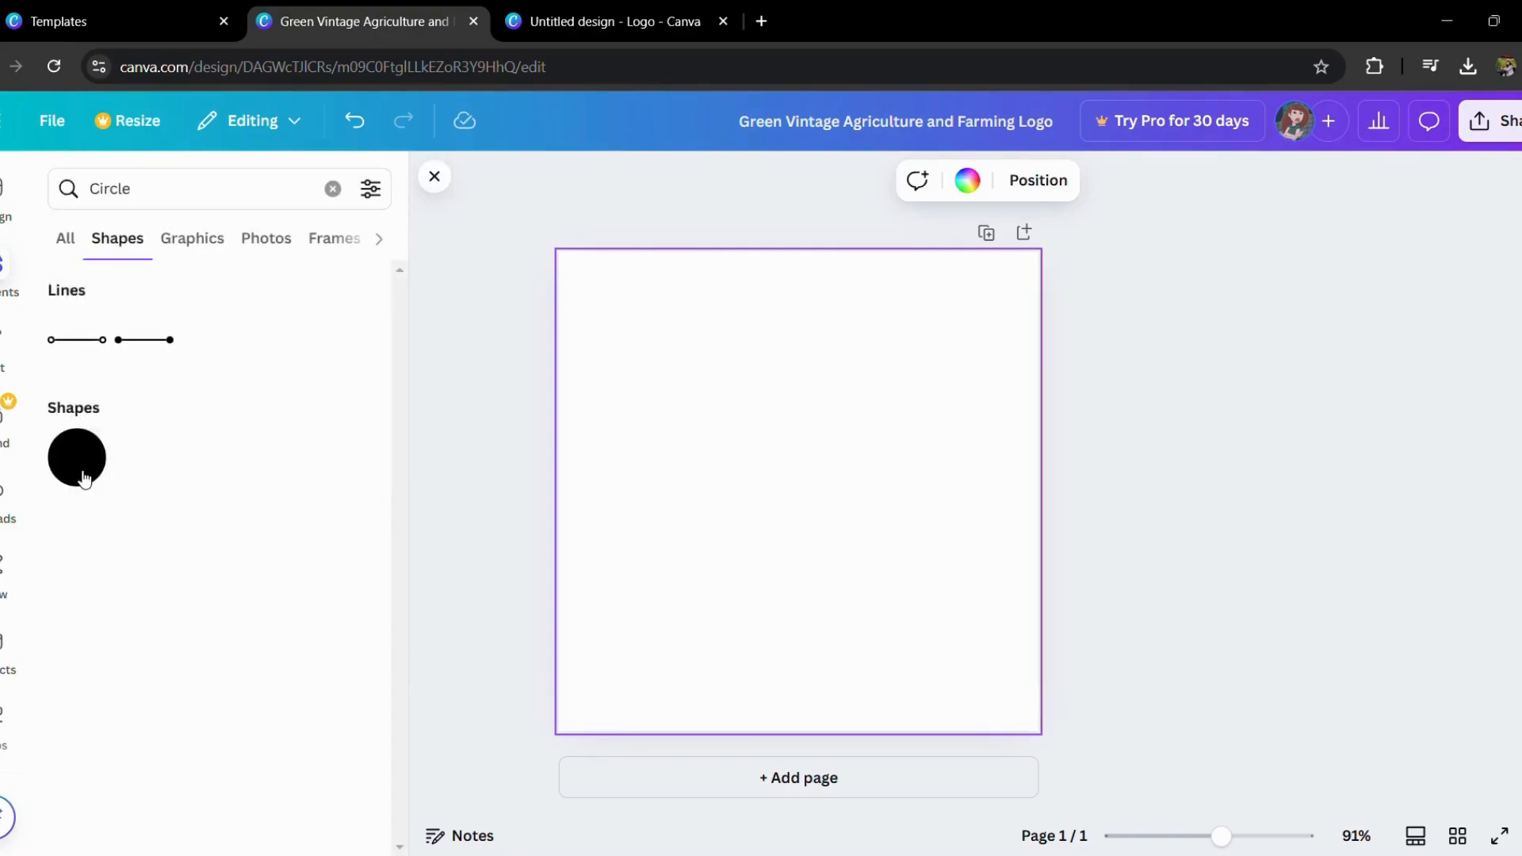
{"action": "left_click", "coordinate": [82, 475]}
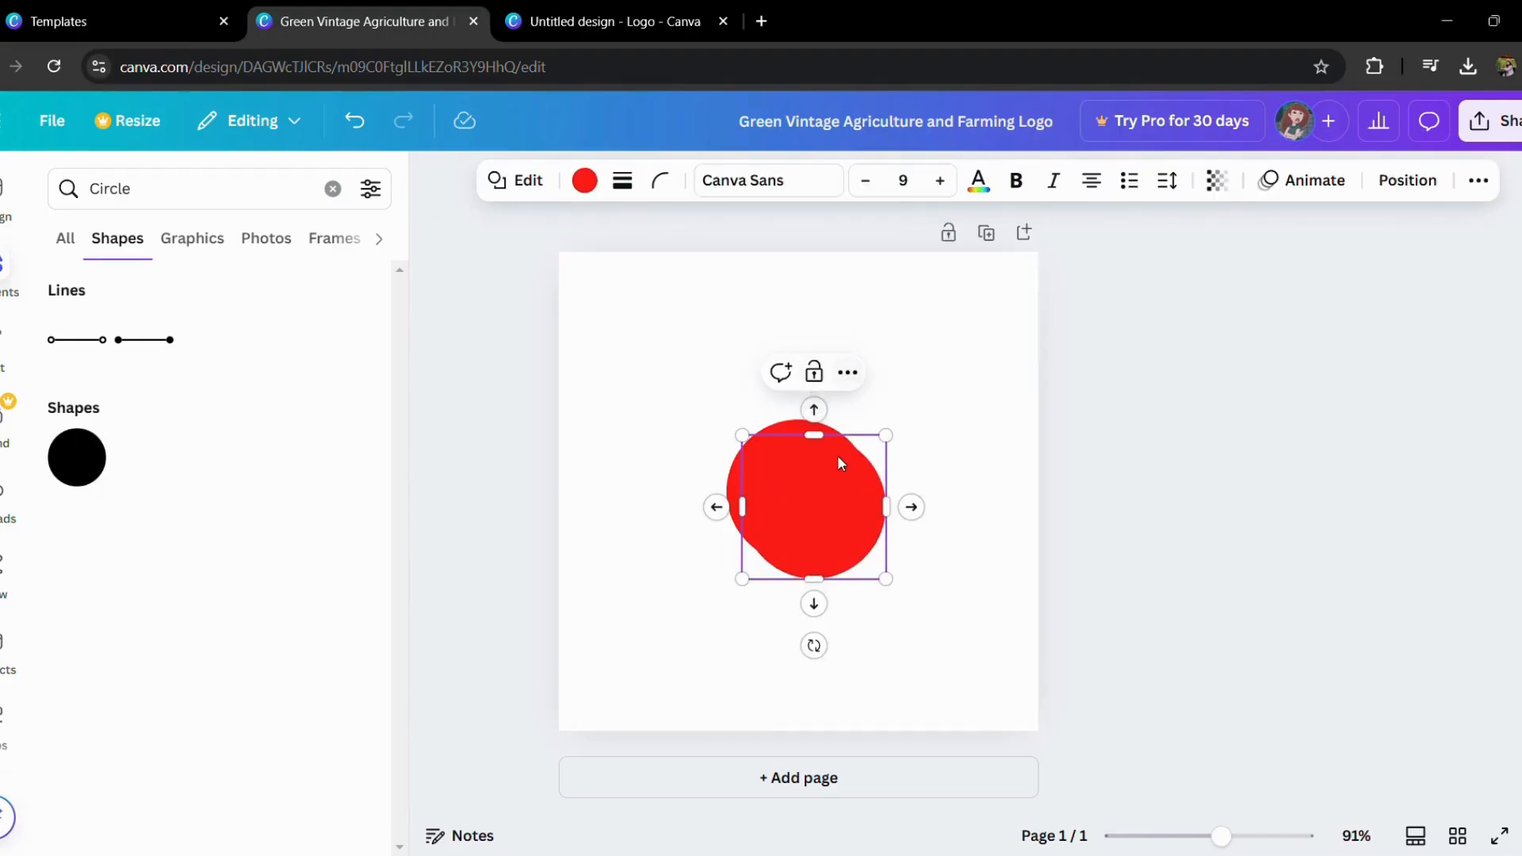
Step: Separate the two overlapping red circles, delete one of them, and move the other to the middle of the page
{"action": "left_click_drag", "start_coordinate": [845, 511], "coordinate": [666, 574]}
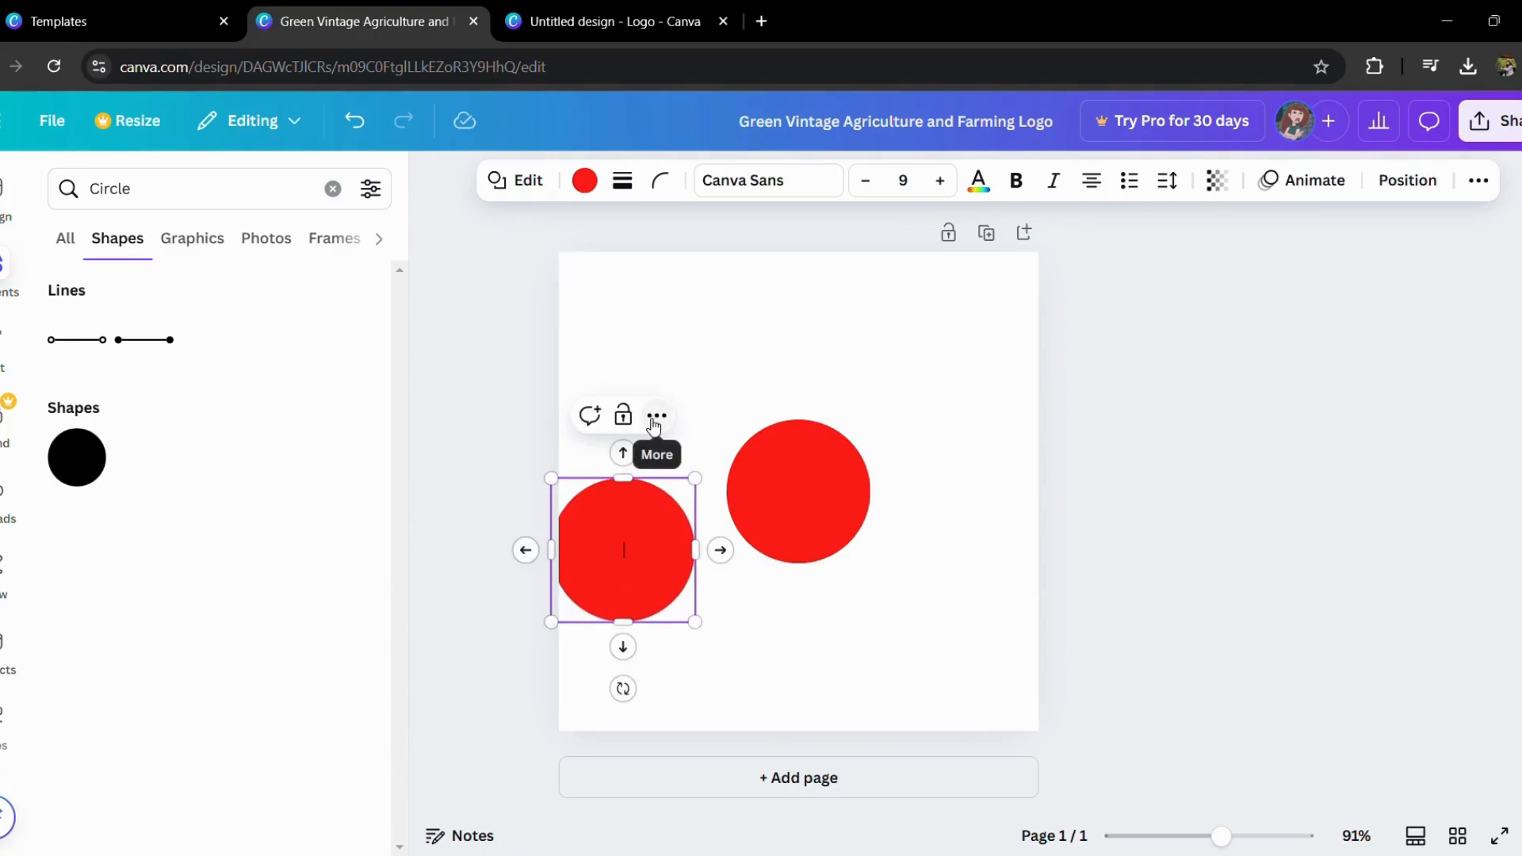
{"action": "left_click", "coordinate": [658, 416]}
{"action": "scroll", "coordinate": [807, 662], "scroll_direction": "down", "scroll_amount": 1}
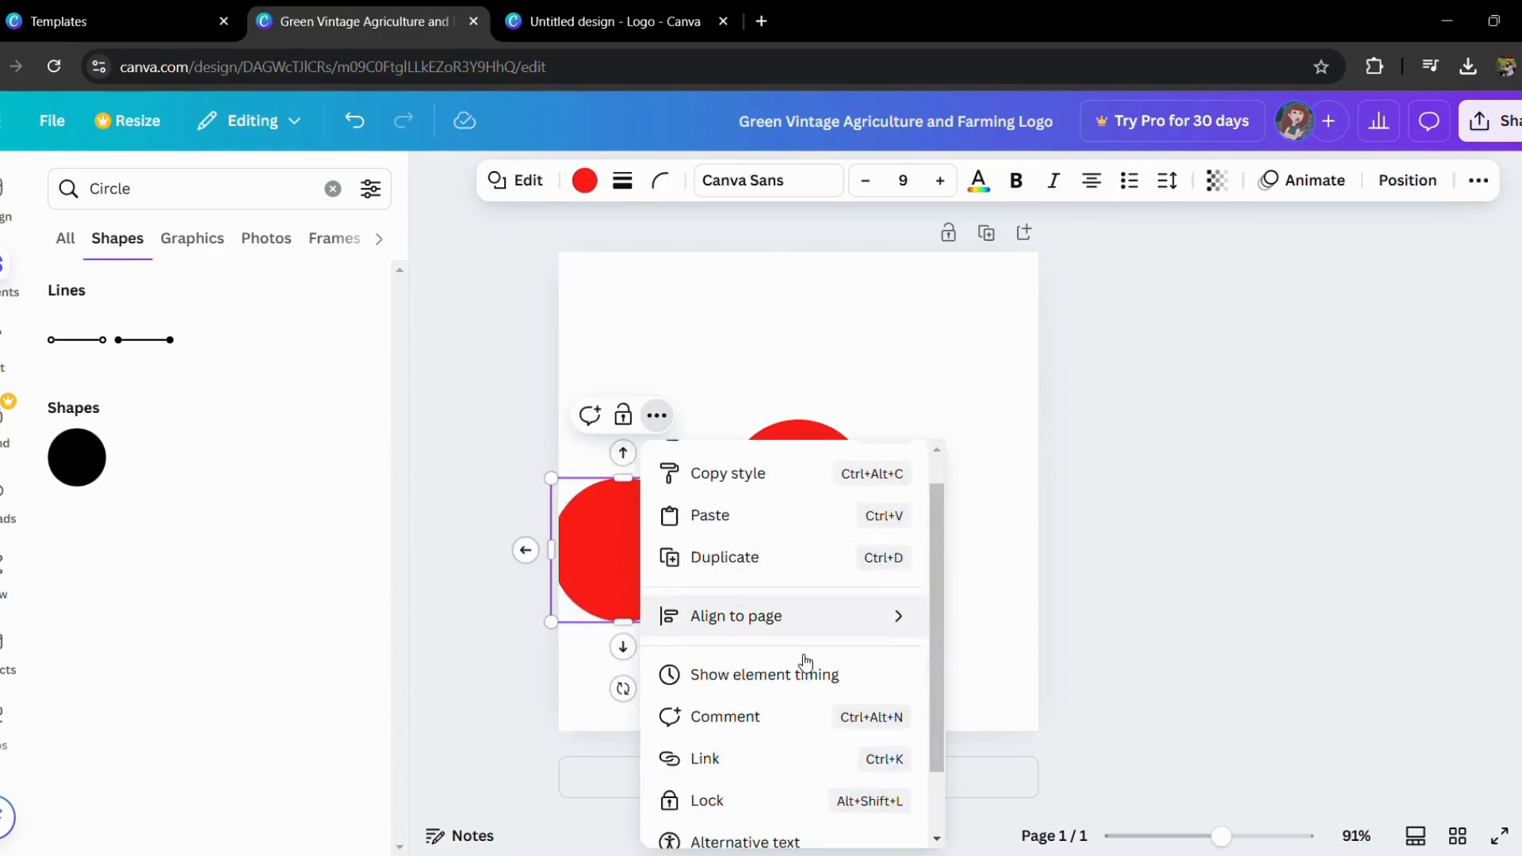
{"action": "scroll", "coordinate": [806, 662], "scroll_direction": "down", "scroll_amount": 2}
{"action": "left_click", "coordinate": [1181, 397]}
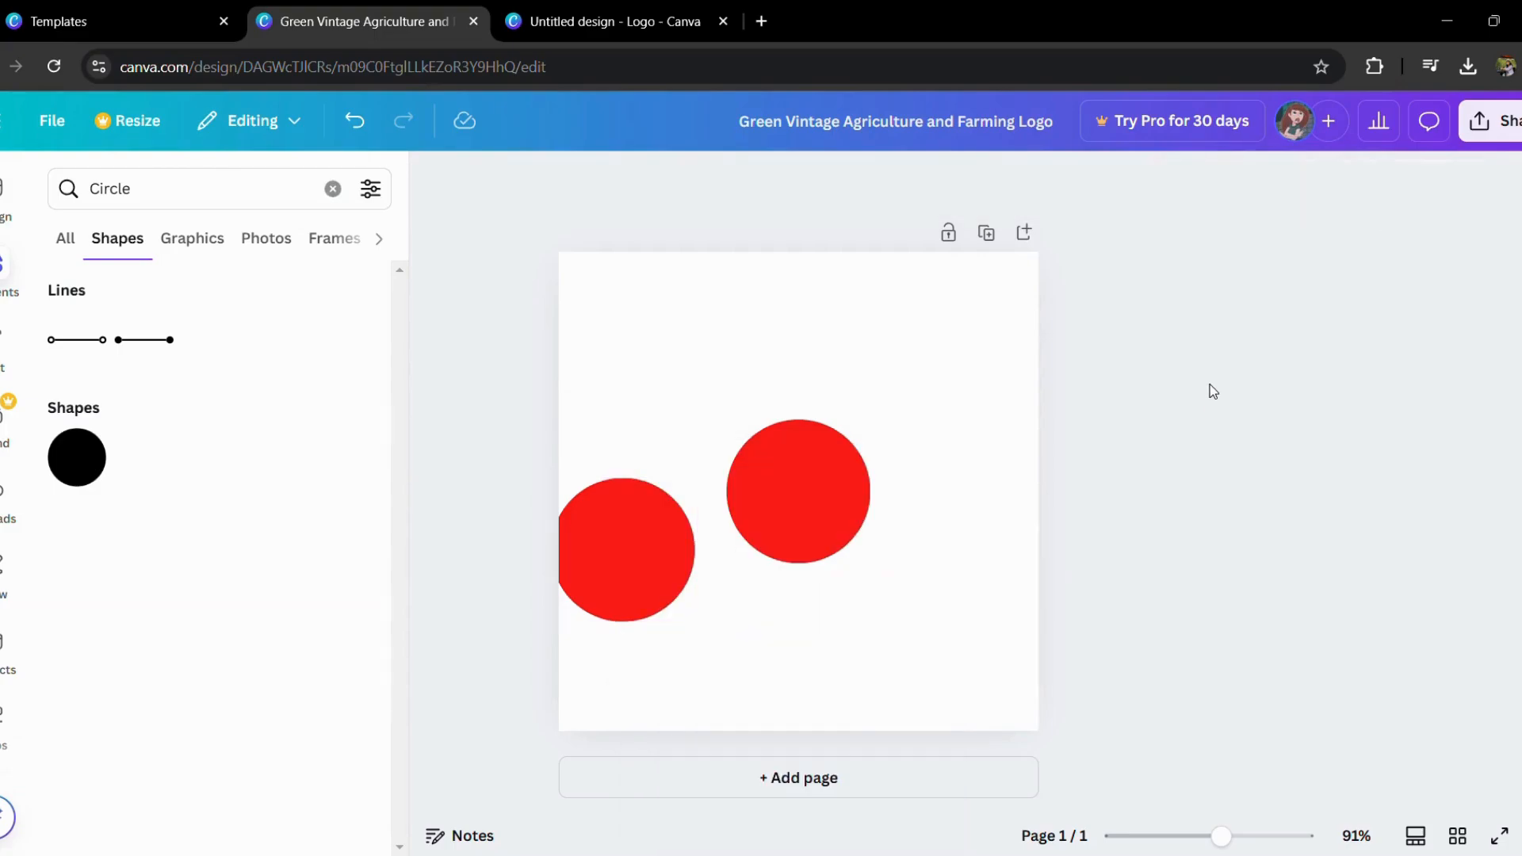
{"action": "left_click", "coordinate": [620, 545]}
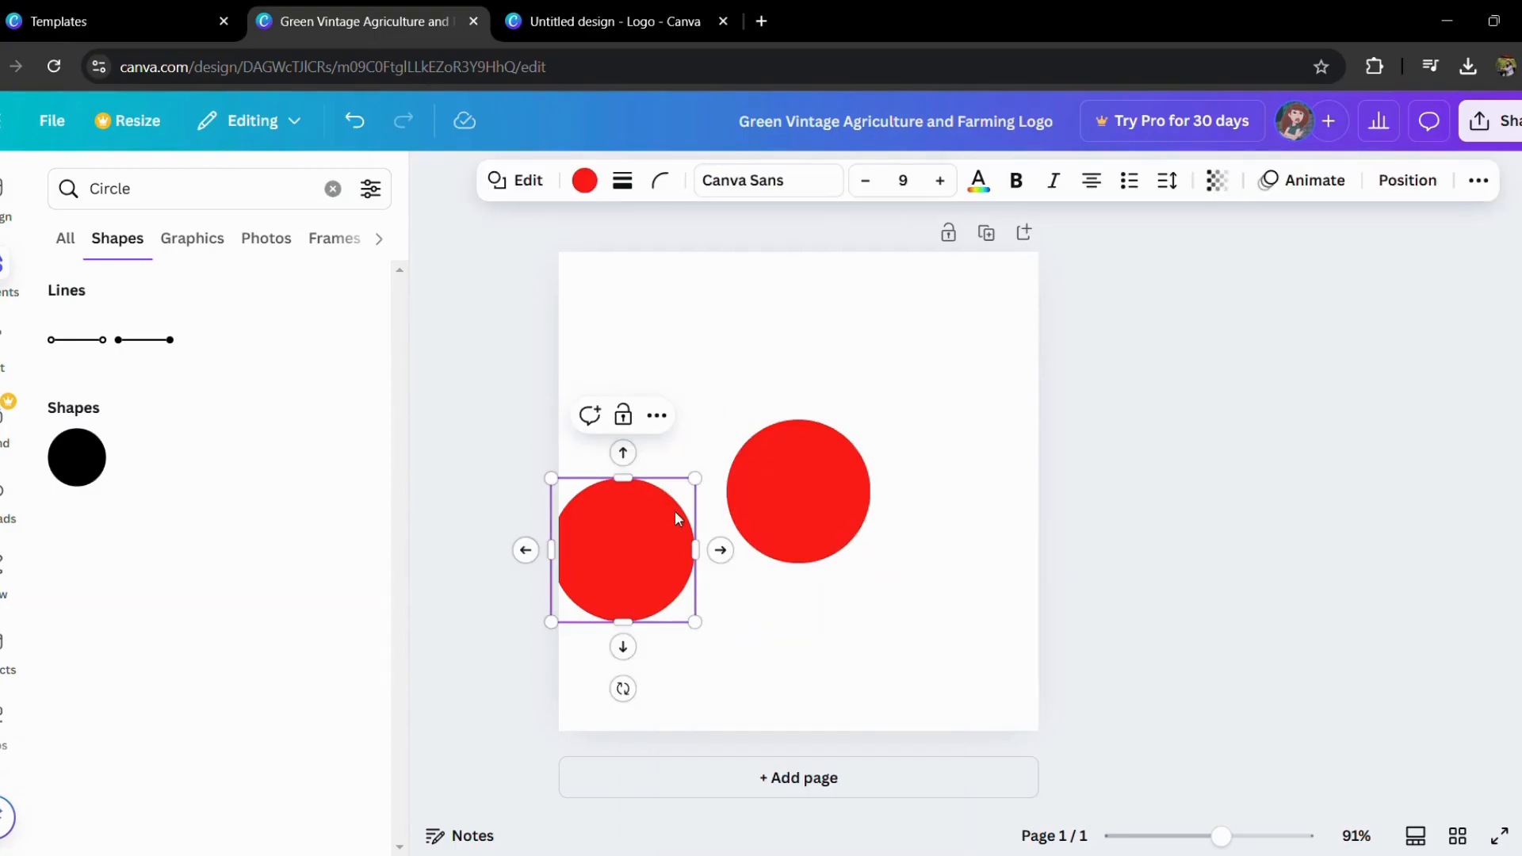
{"action": "left_click", "coordinate": [788, 491]}
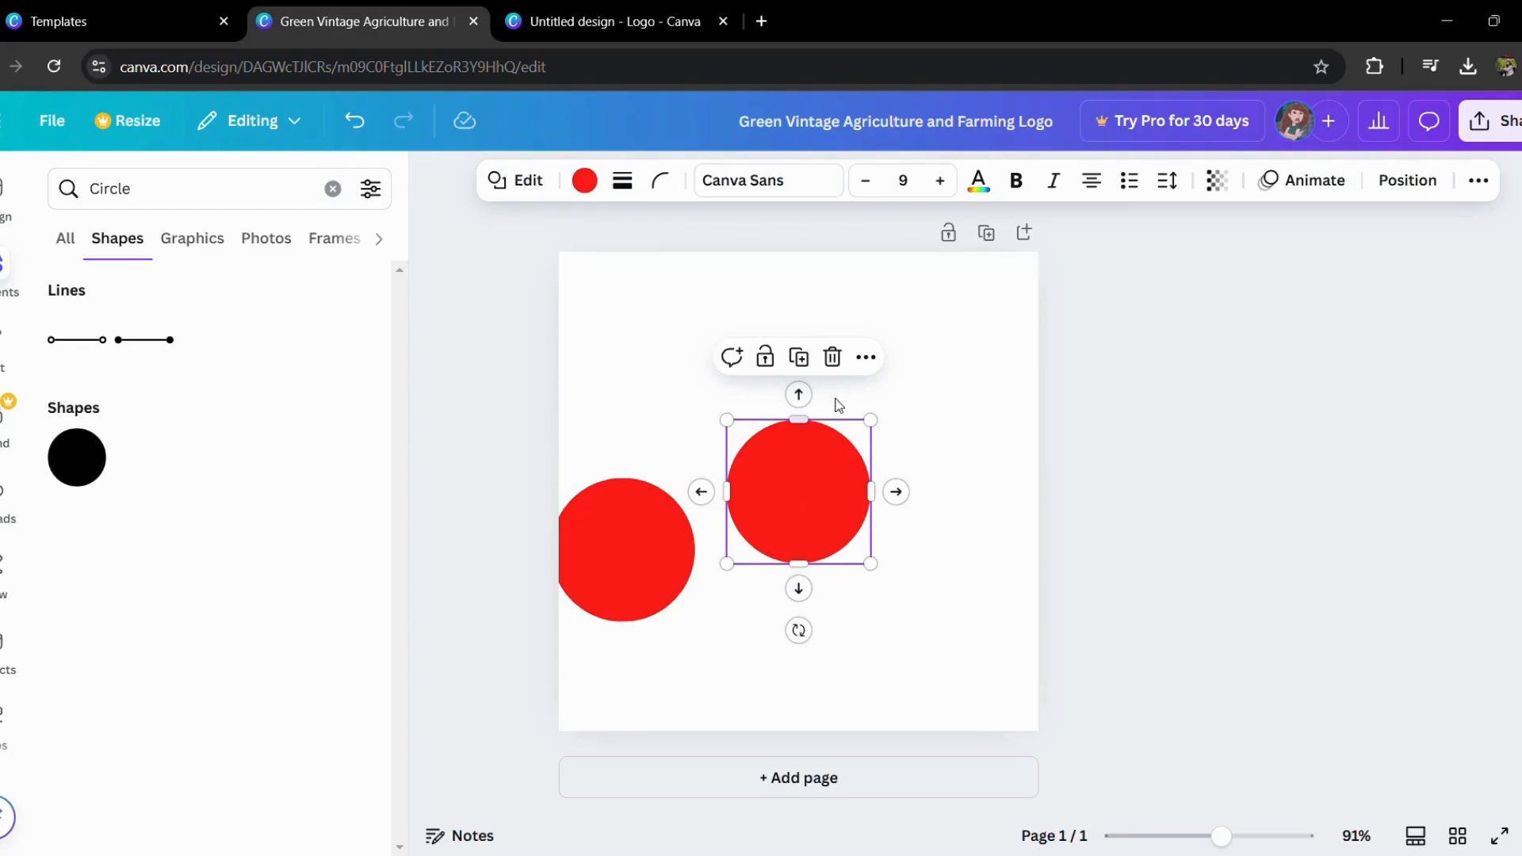
{"action": "left_click", "coordinate": [834, 362]}
{"action": "left_click_drag", "start_coordinate": [668, 522], "coordinate": [837, 458]}
Step: Recolor the red circle to solid purple from the default colors
{"action": "left_click", "coordinate": [584, 180]}
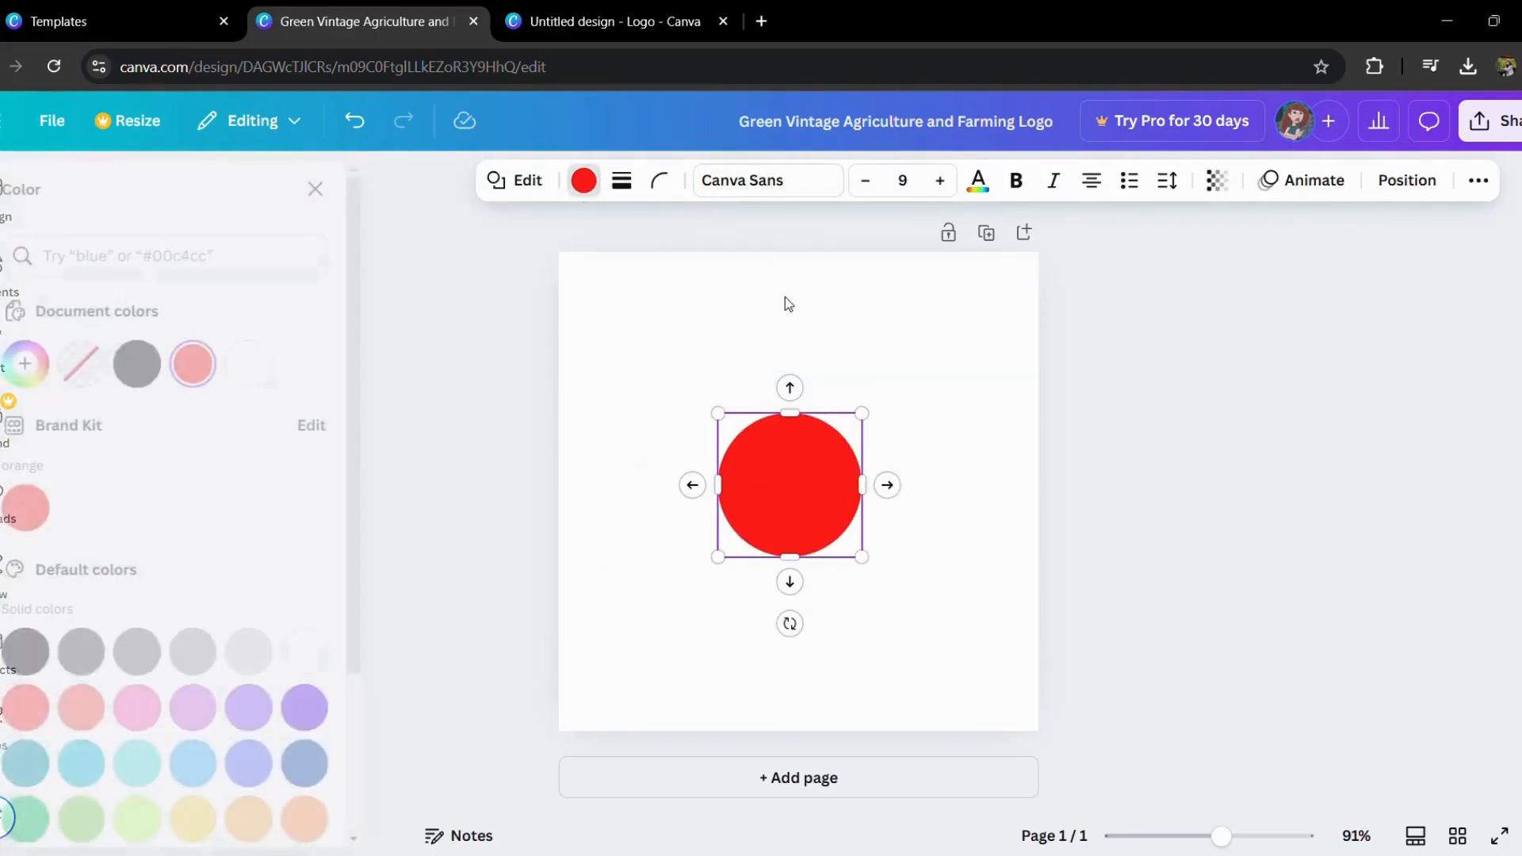
{"action": "left_click", "coordinate": [295, 707]}
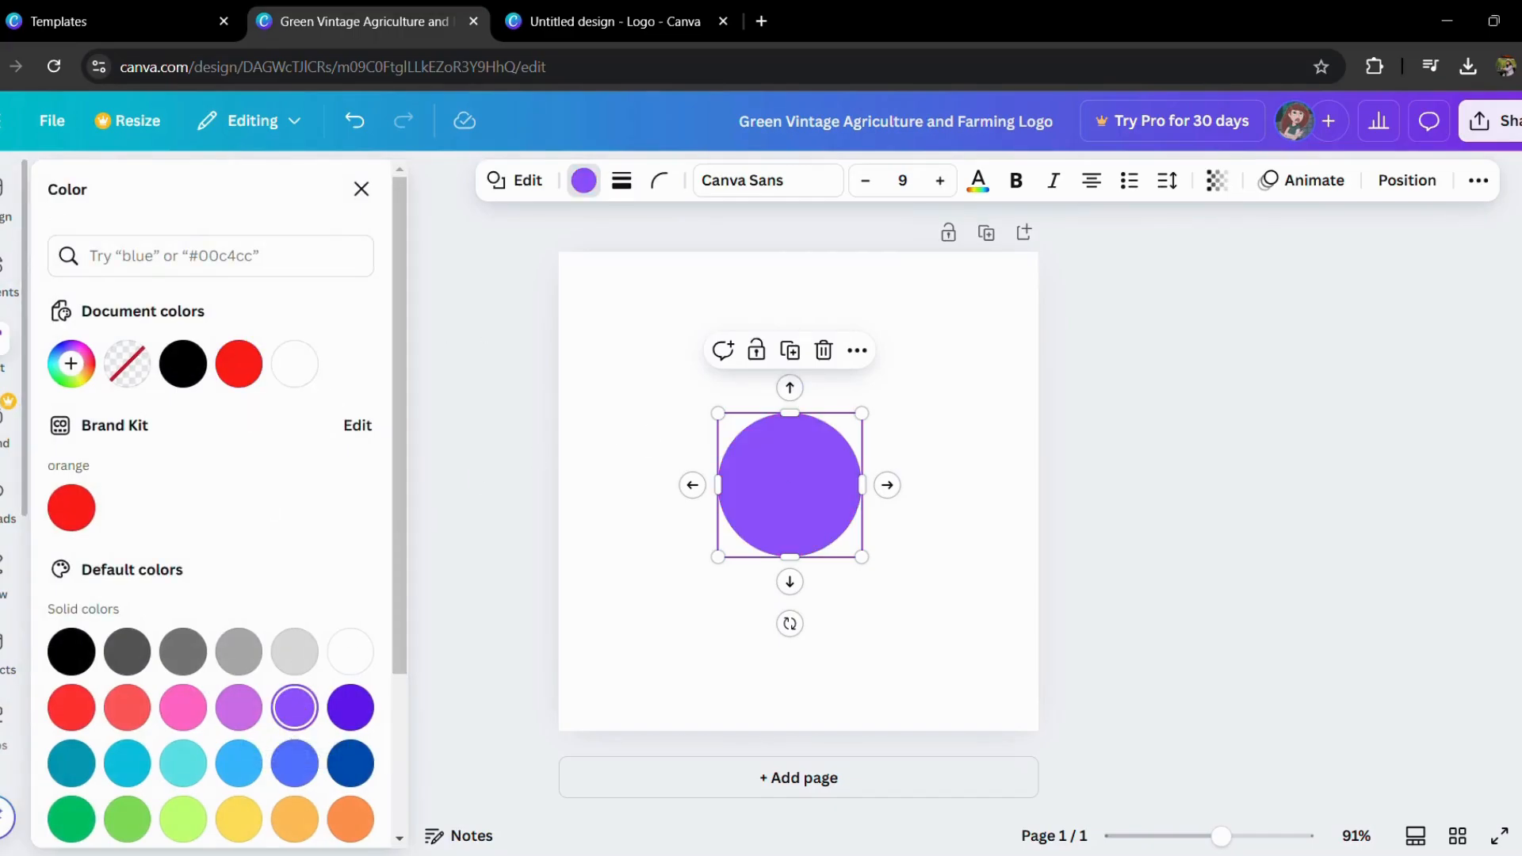
{"action": "left_click", "coordinate": [601, 399]}
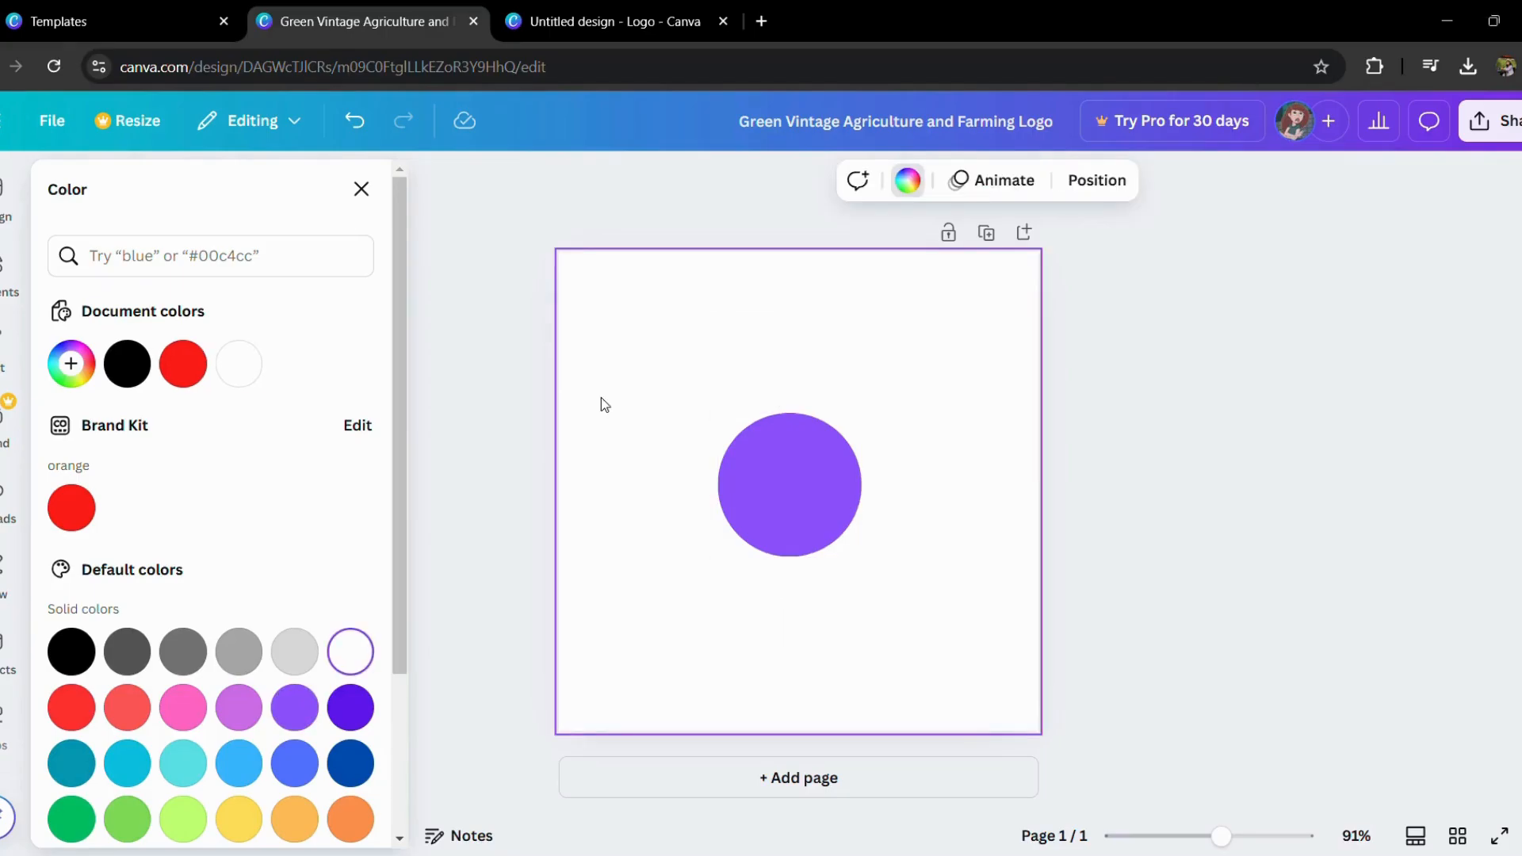
Step: Search the elements for "E" and add the plain black serif letter E graphic to the page
{"action": "left_click", "coordinate": [8, 351]}
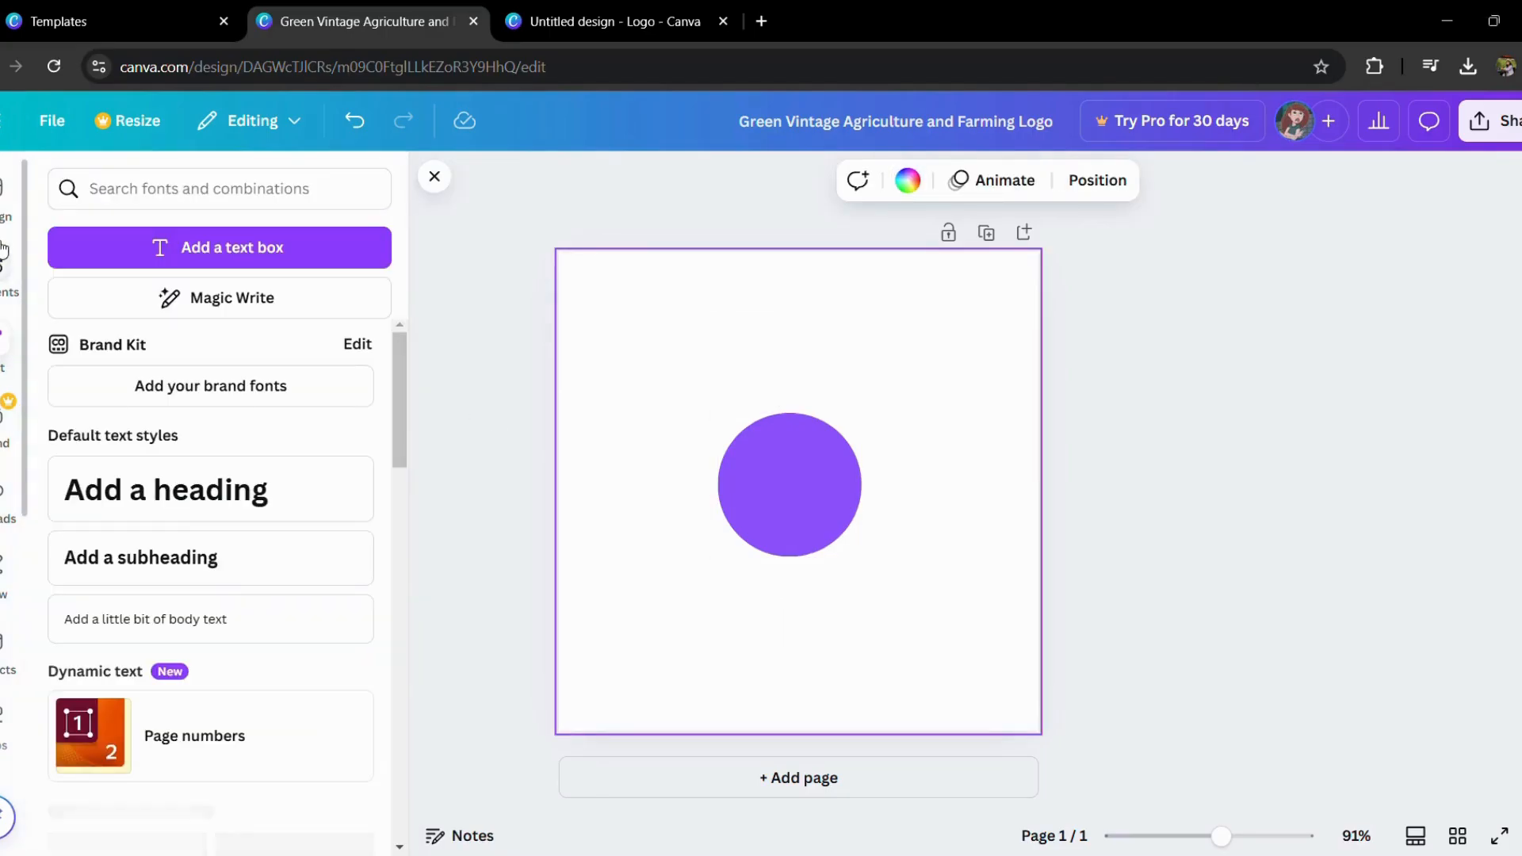
{"action": "left_click", "coordinate": [6, 267]}
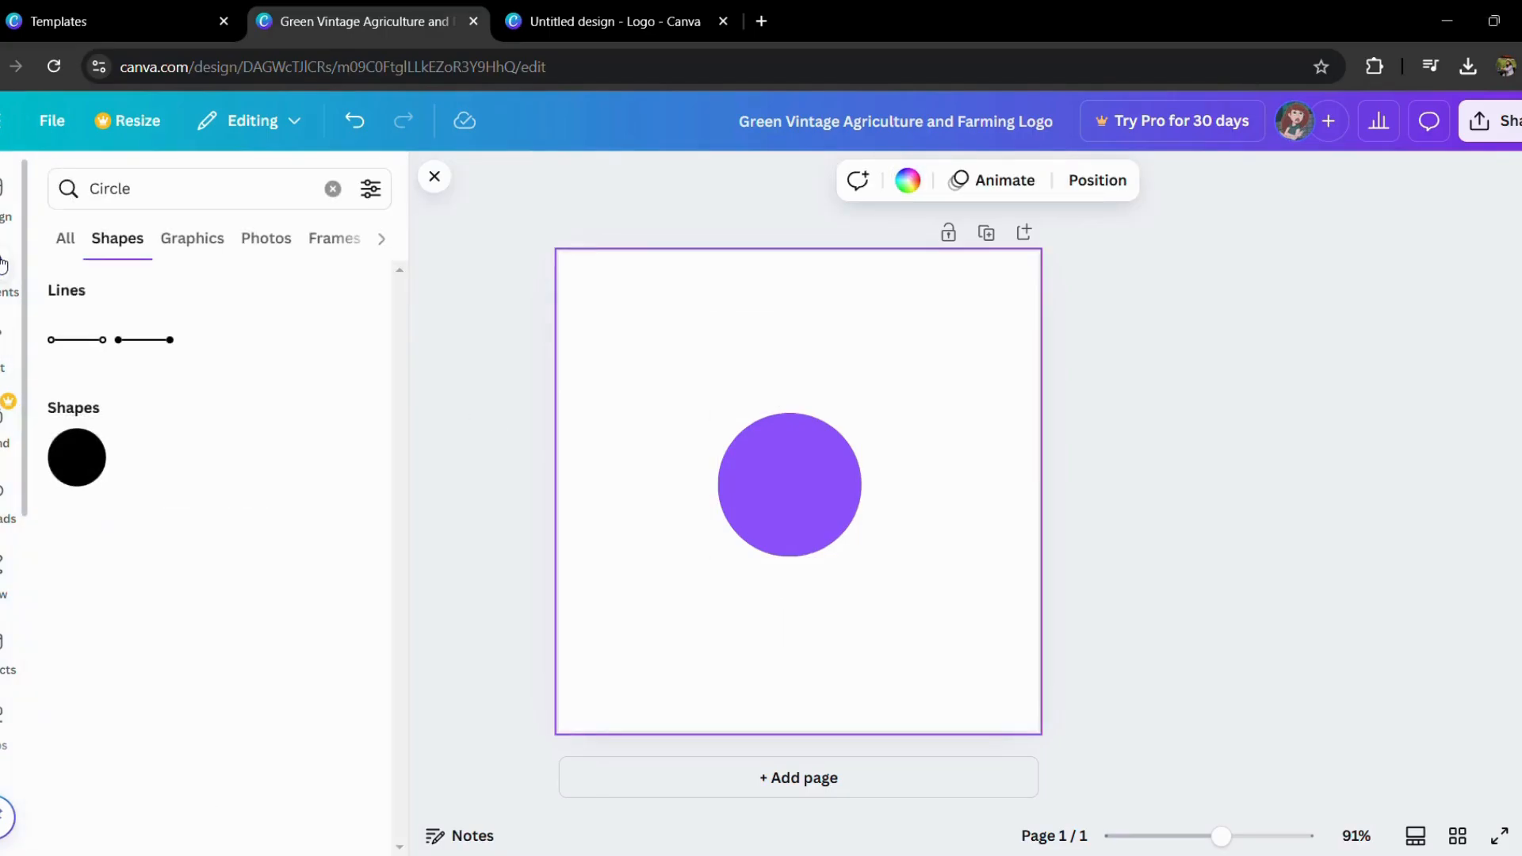
{"action": "left_click", "coordinate": [326, 196]}
{"action": "type", "text": "E"}
{"action": "key", "text": "Return"}
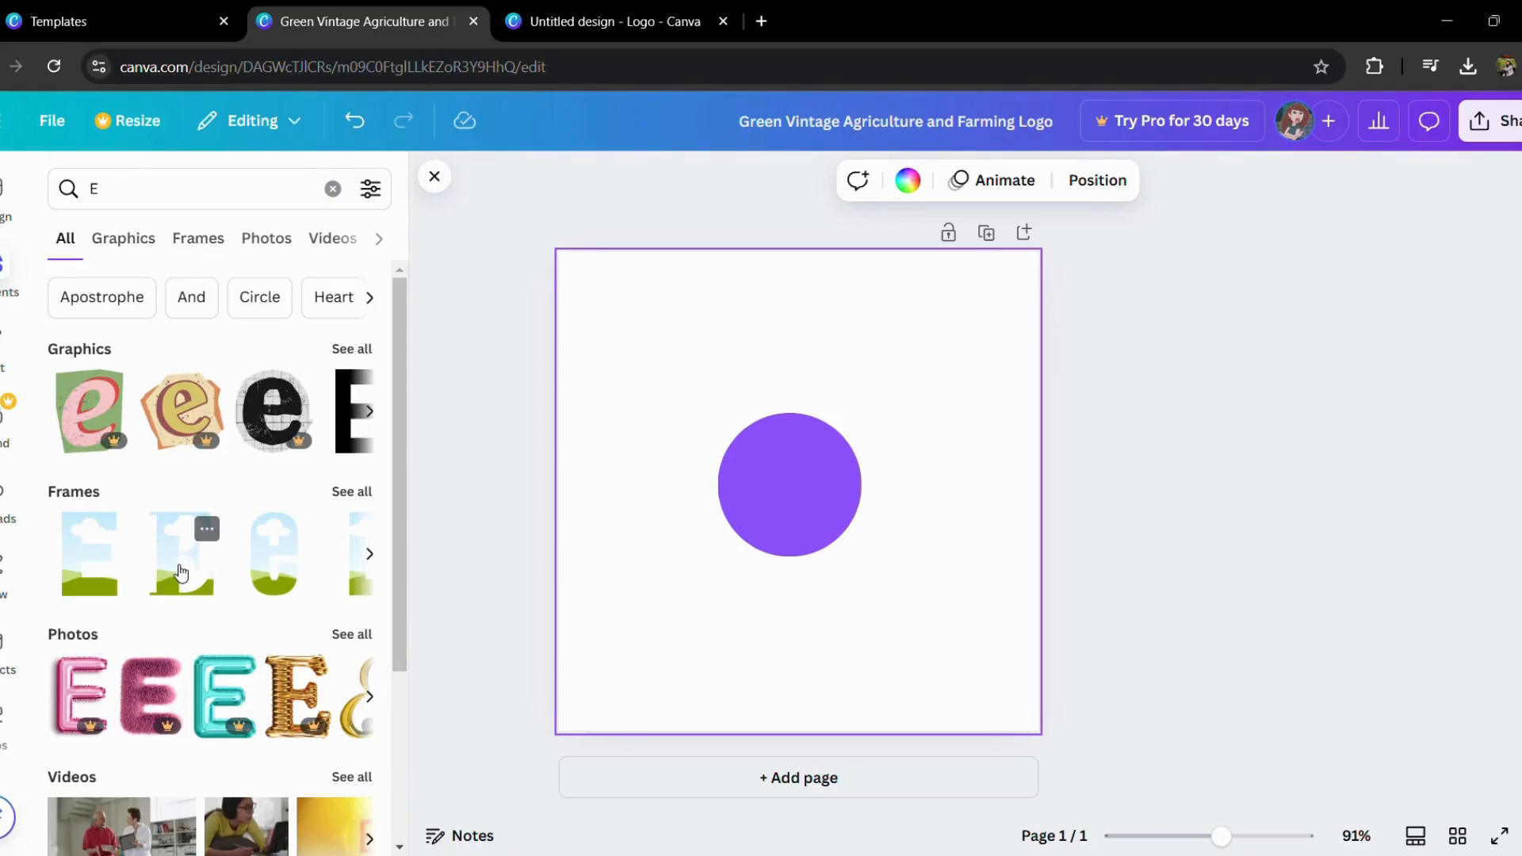
{"action": "left_click", "coordinate": [111, 241]}
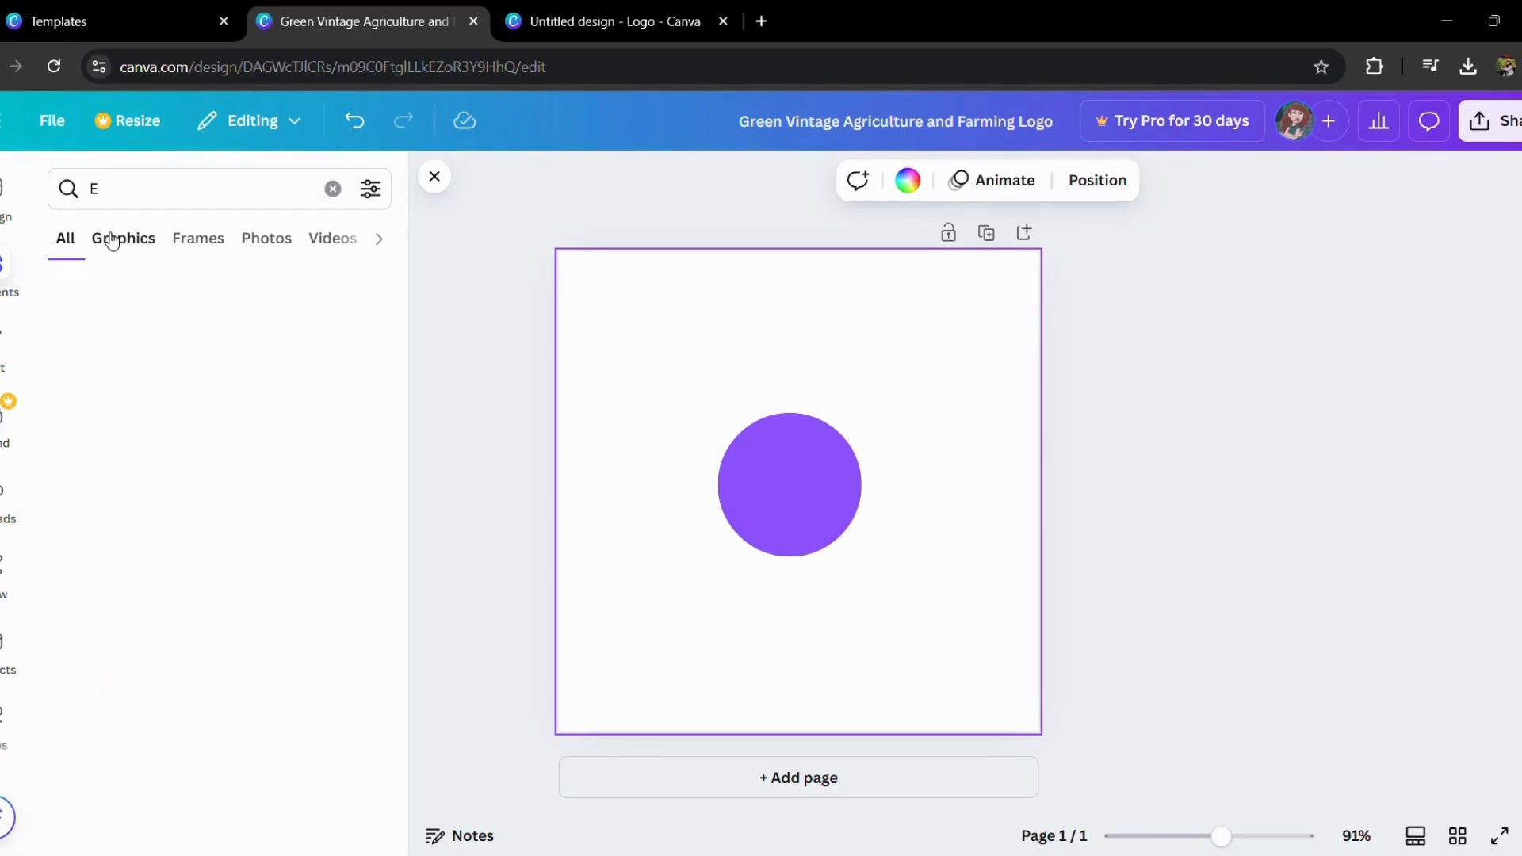
{"action": "scroll", "coordinate": [195, 523], "scroll_direction": "down", "scroll_amount": 3}
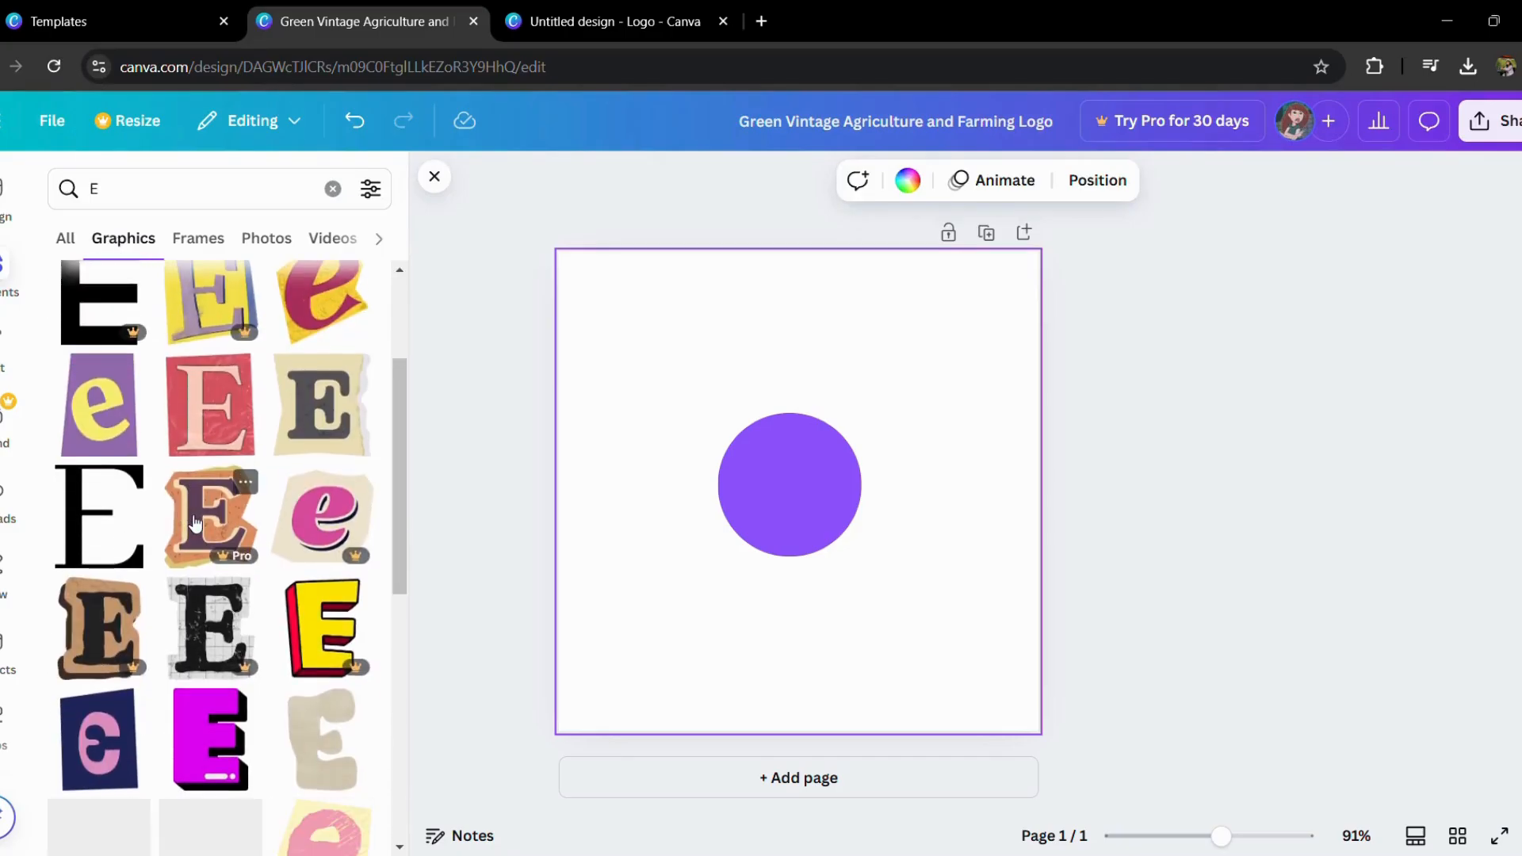
{"action": "left_click", "coordinate": [119, 516]}
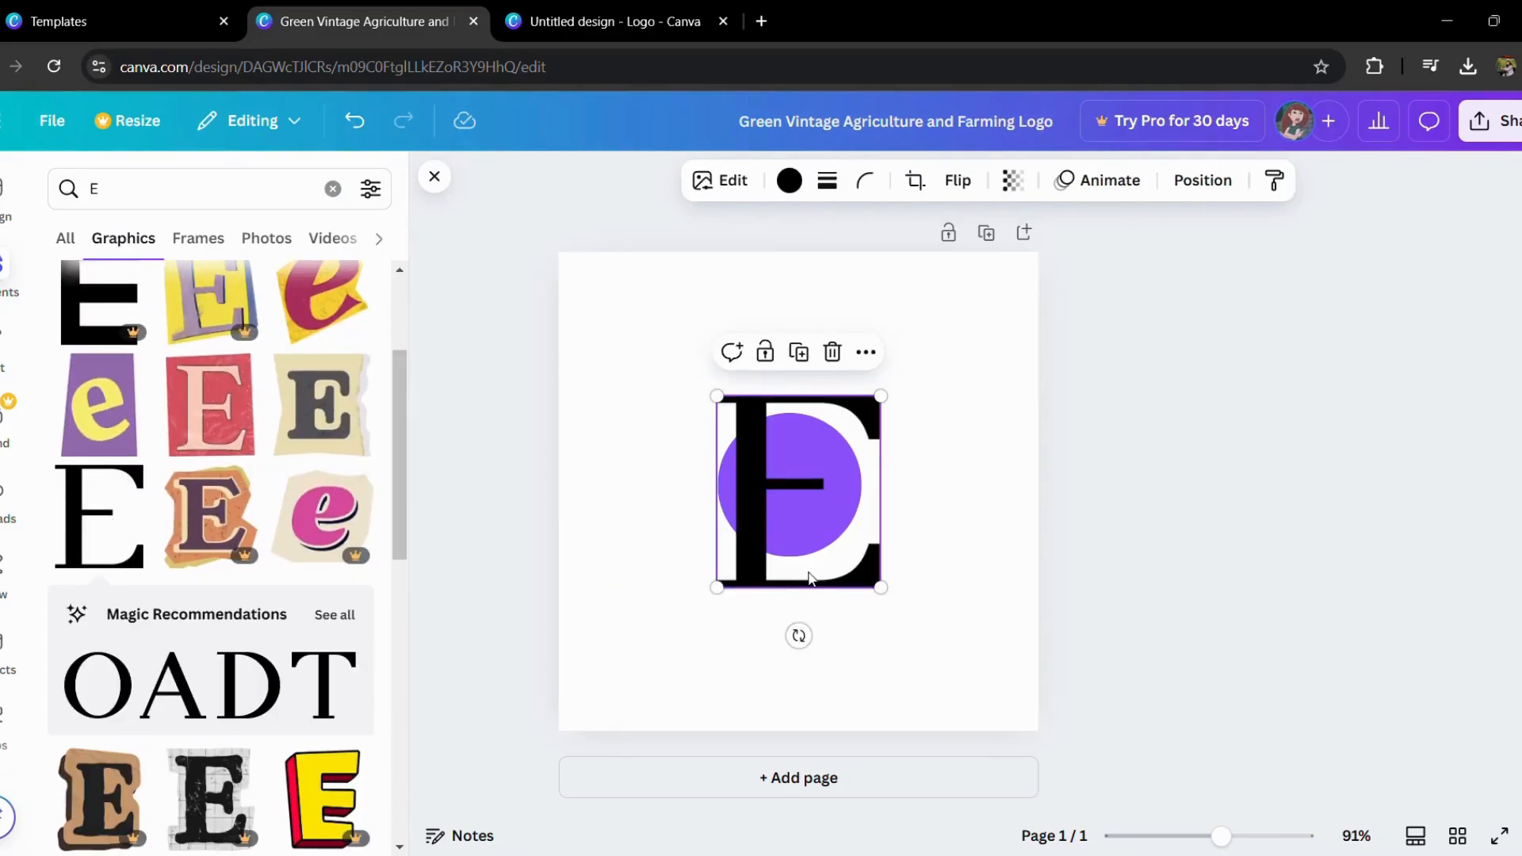
Step: Shrink the letter E graphic to fit inside the purple circle and center it there
{"action": "left_click_drag", "start_coordinate": [894, 602], "coordinate": [790, 483]}
{"action": "left_click", "coordinate": [959, 478]}
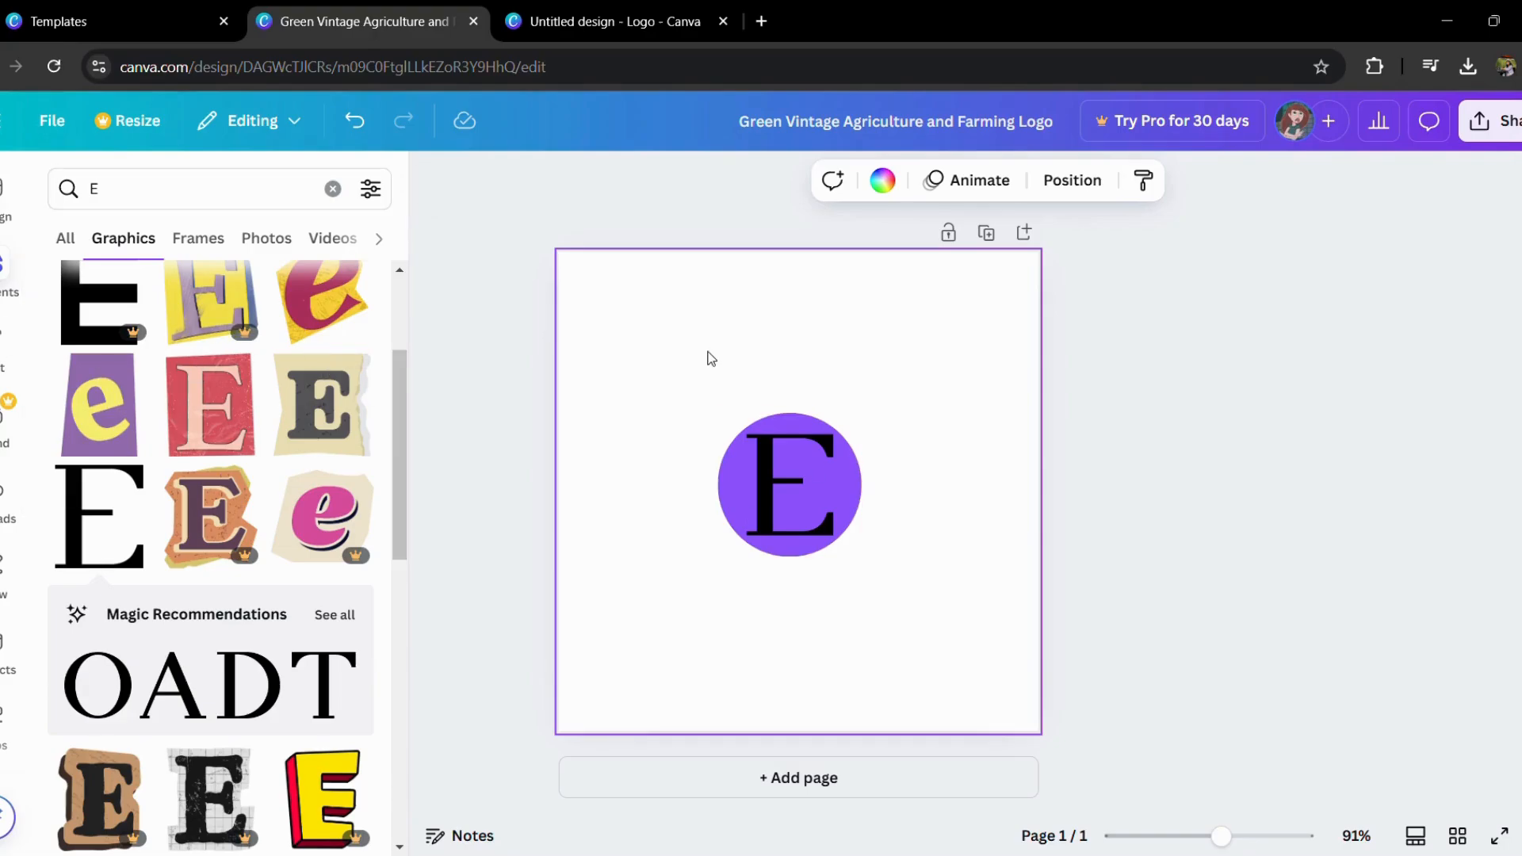
{"action": "left_click_drag", "start_coordinate": [717, 372], "coordinate": [717, 380]}
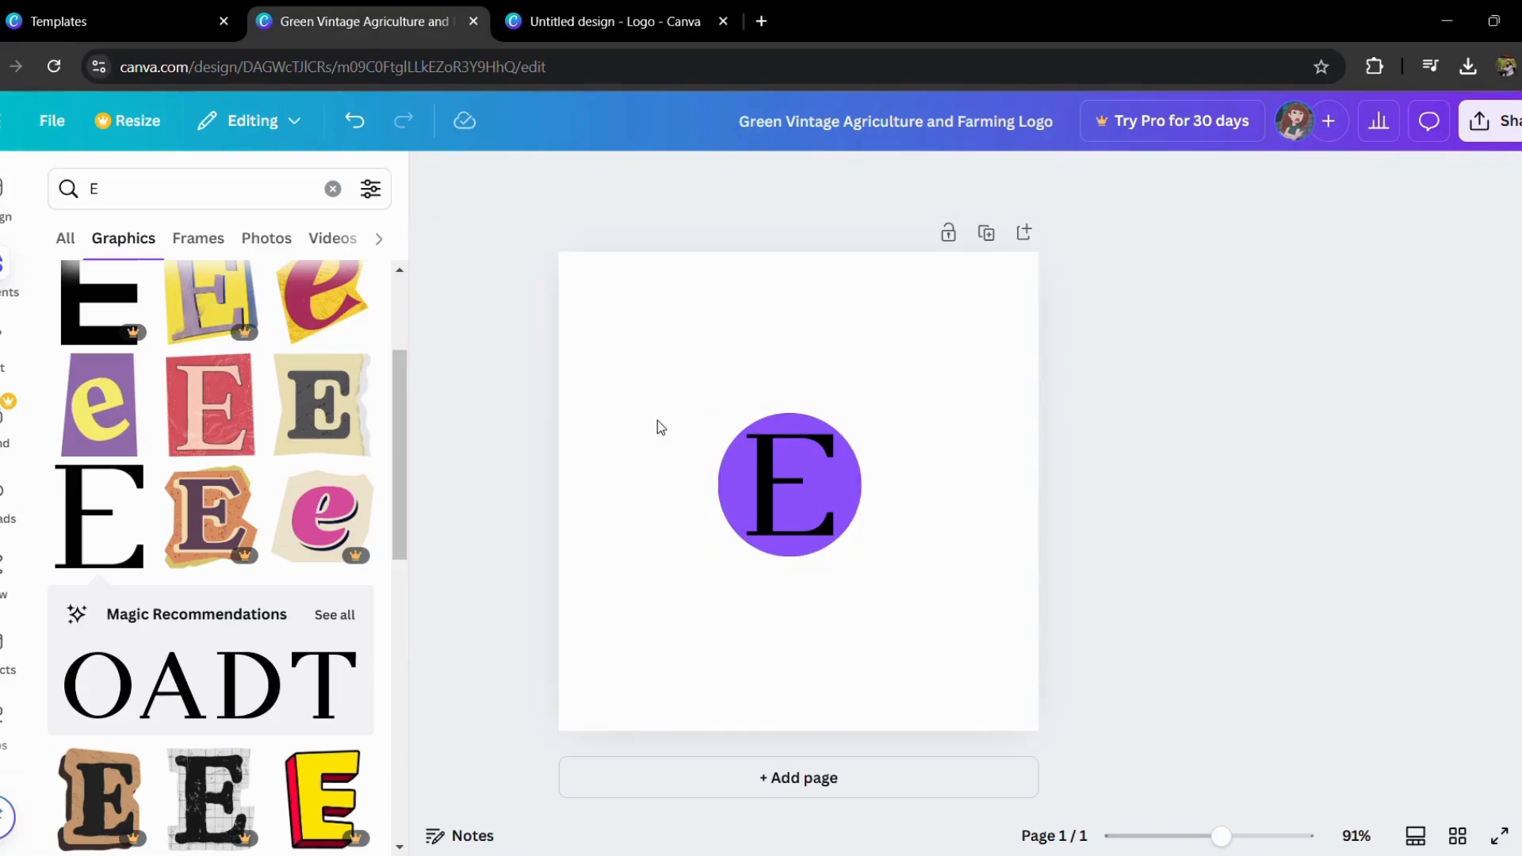
{"action": "left_click", "coordinate": [917, 403]}
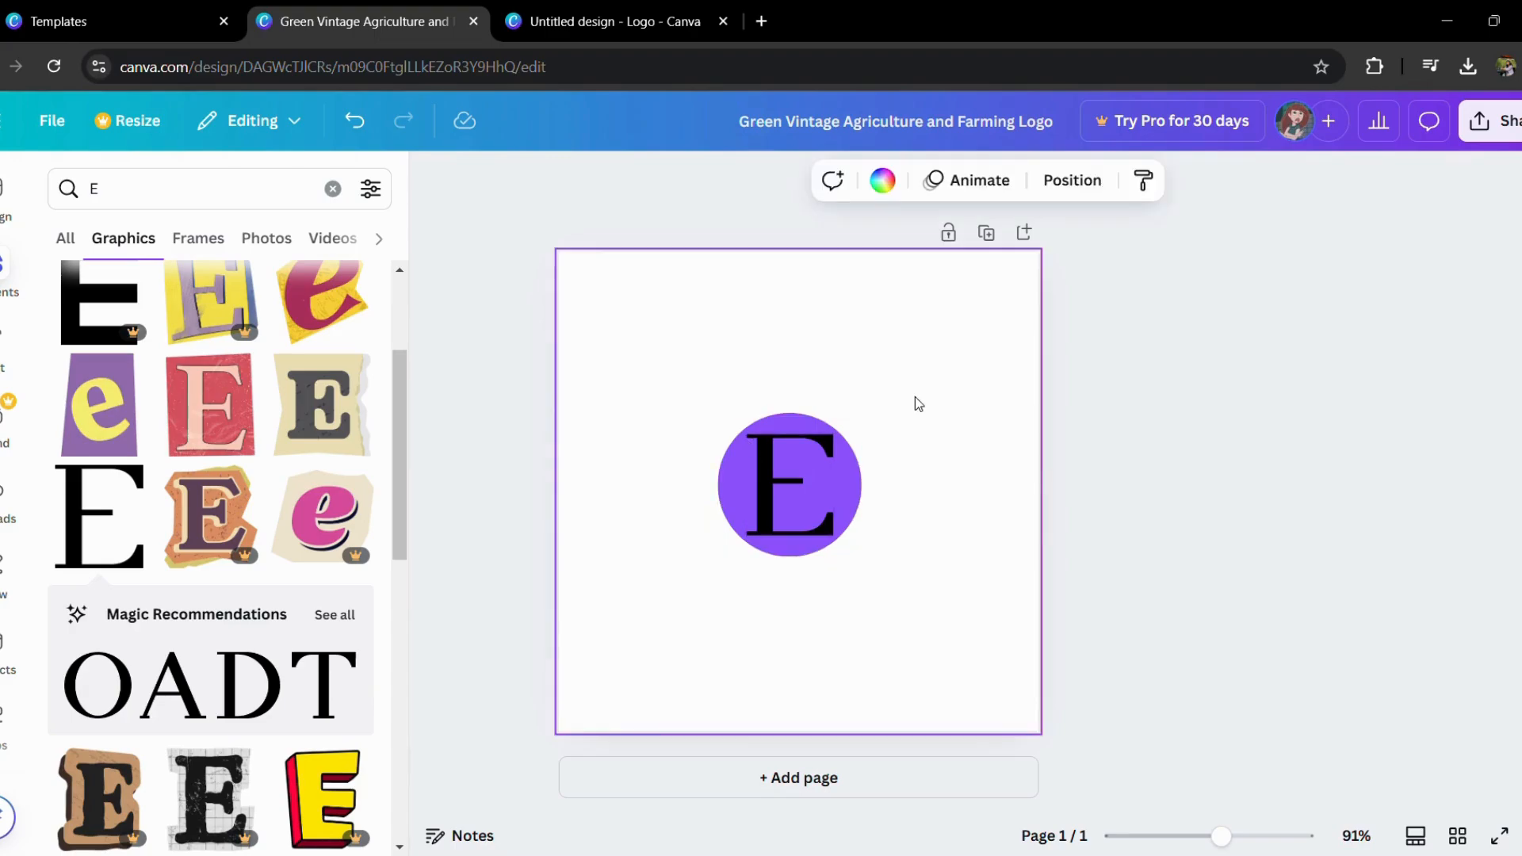